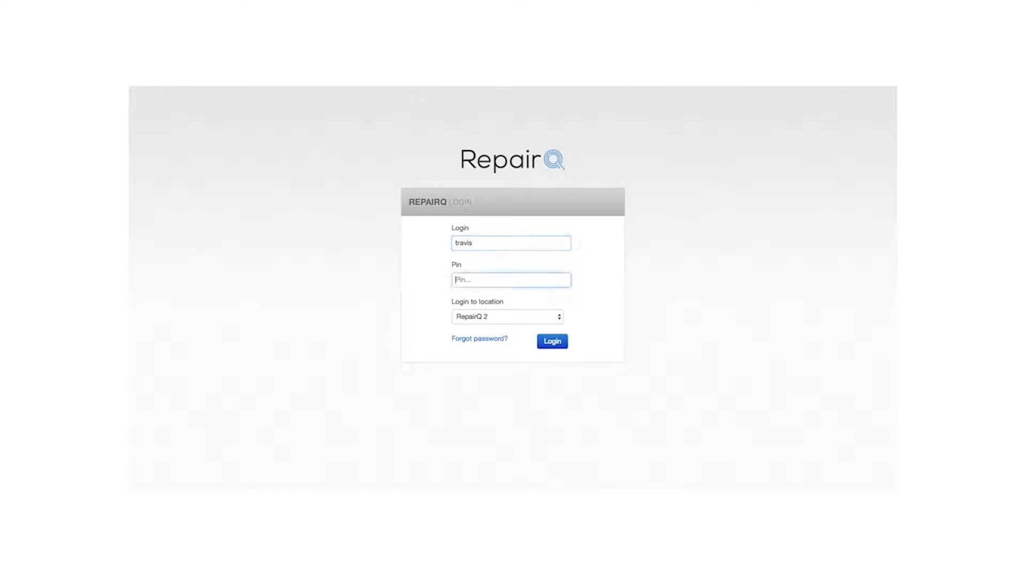
- Log in to the RepairQ 2 location and reach the Manager Dashboard
{"action": "key", "text": "Return"}
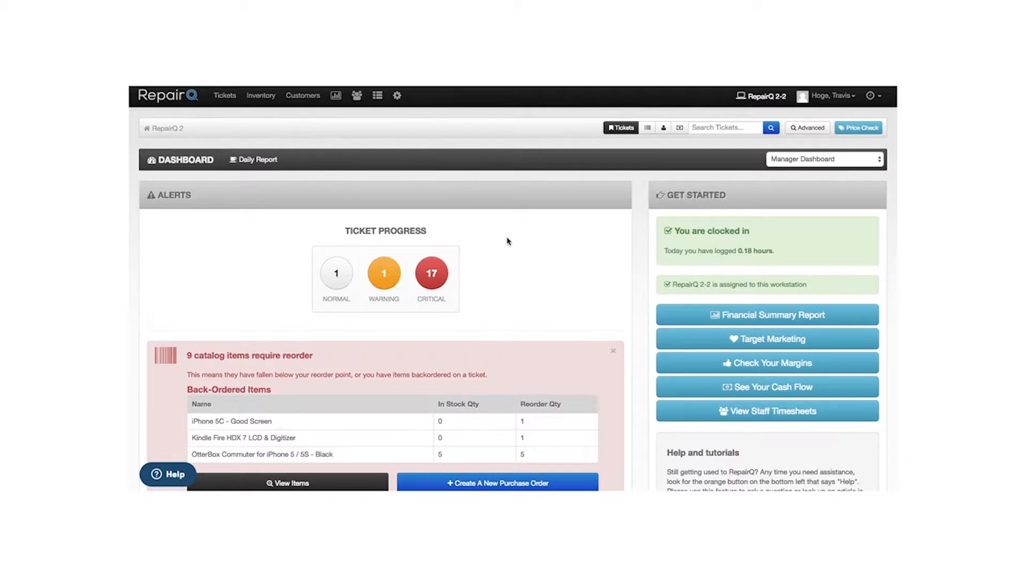
- Switch the header search to Customers and go to the Customers > Customers list
{"action": "left_click", "coordinate": [700, 131]}
{"action": "left_click", "coordinate": [664, 129]}
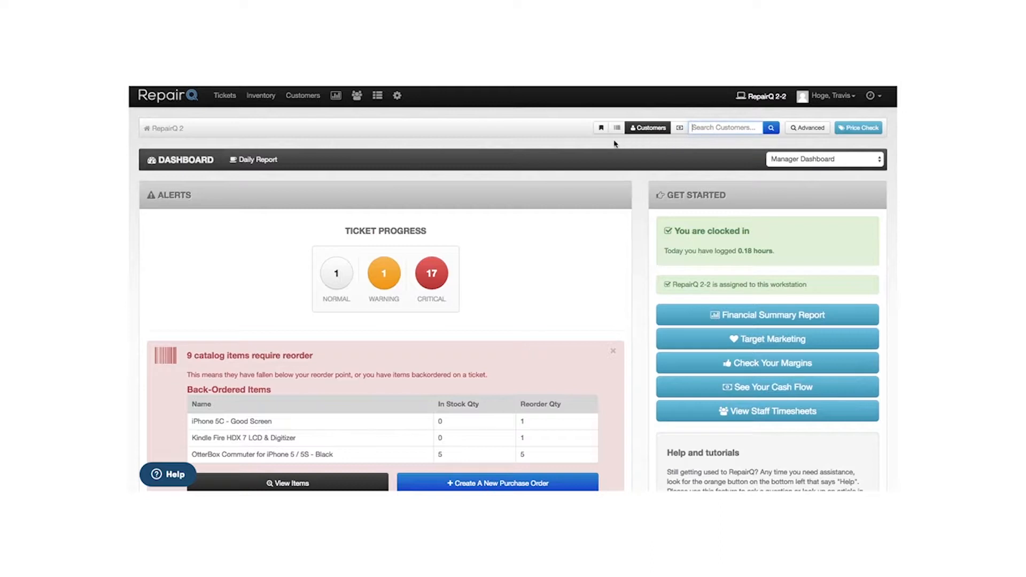
{"action": "left_click", "coordinate": [302, 95]}
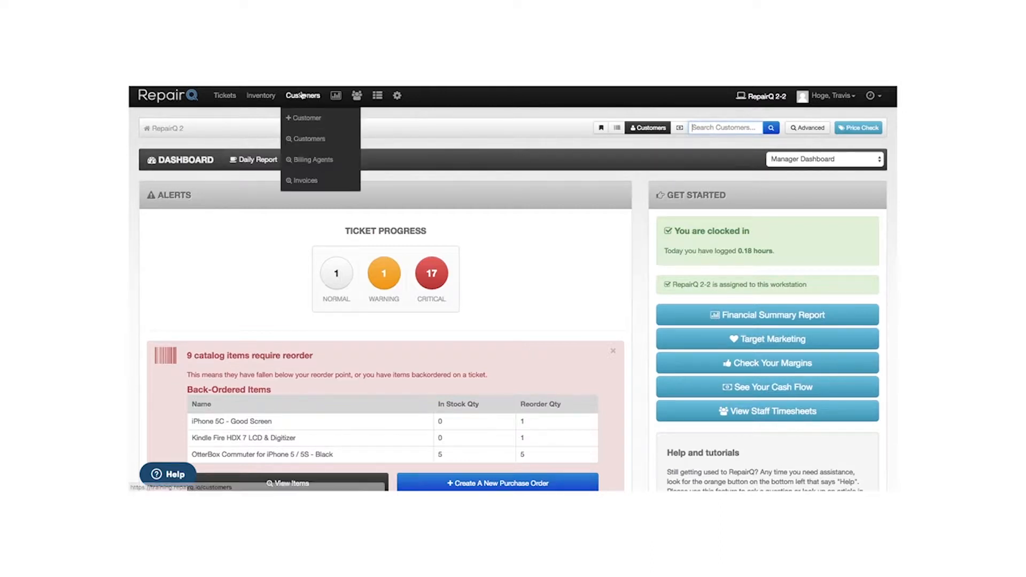
{"action": "left_click", "coordinate": [303, 140]}
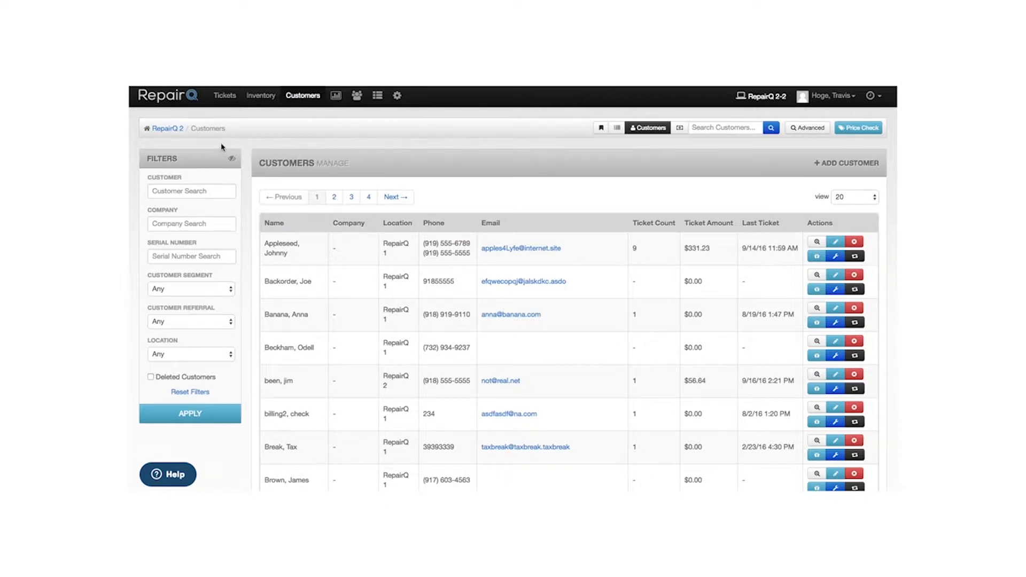
{"action": "mouse_move", "coordinate": [225, 99]}
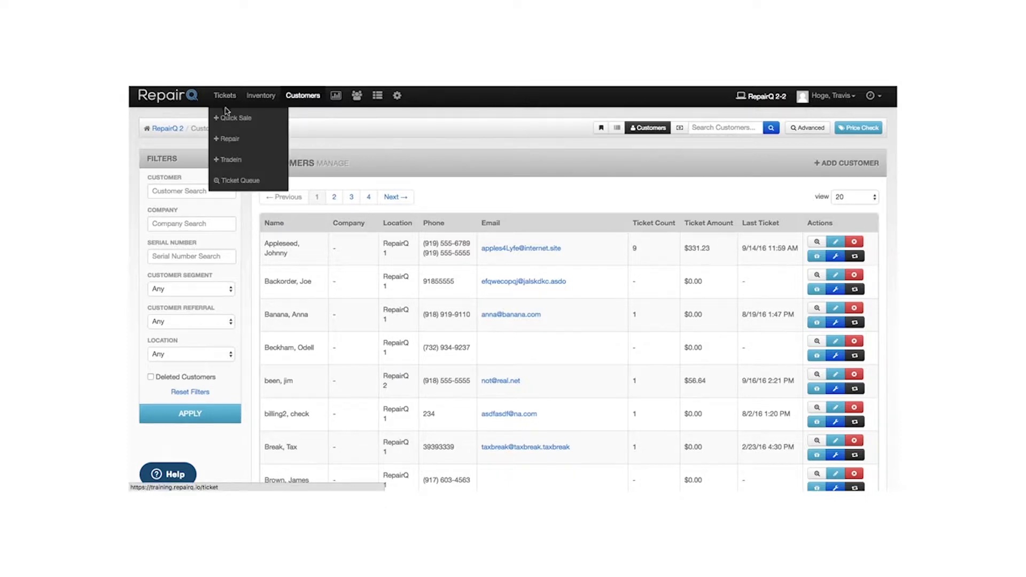
- Create a new Quick Sale ticket from the Tickets menu
{"action": "left_click", "coordinate": [227, 120]}
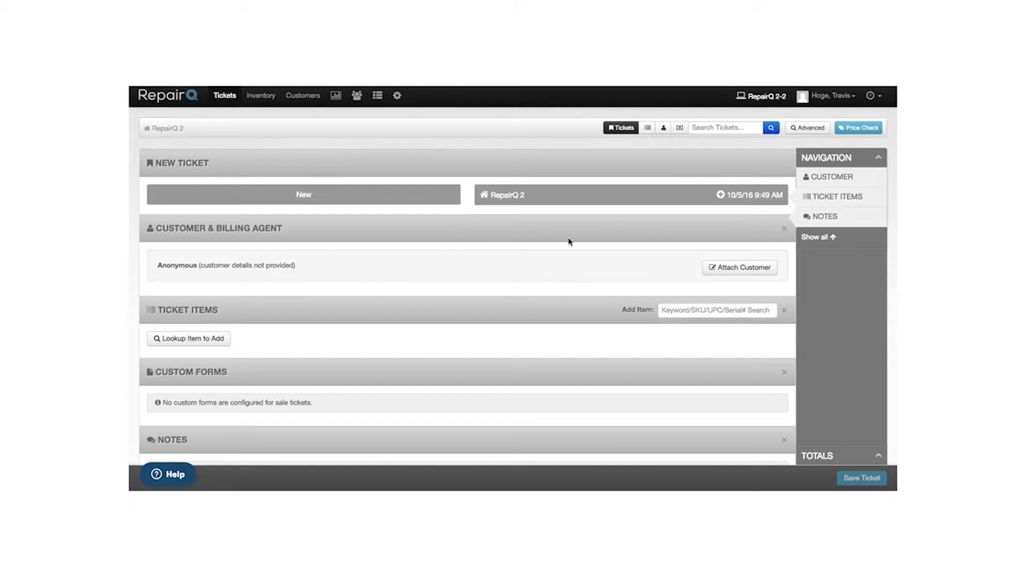
- Start attaching a customer, trying a name and a phone number search, then clearing both
{"action": "left_click", "coordinate": [745, 268]}
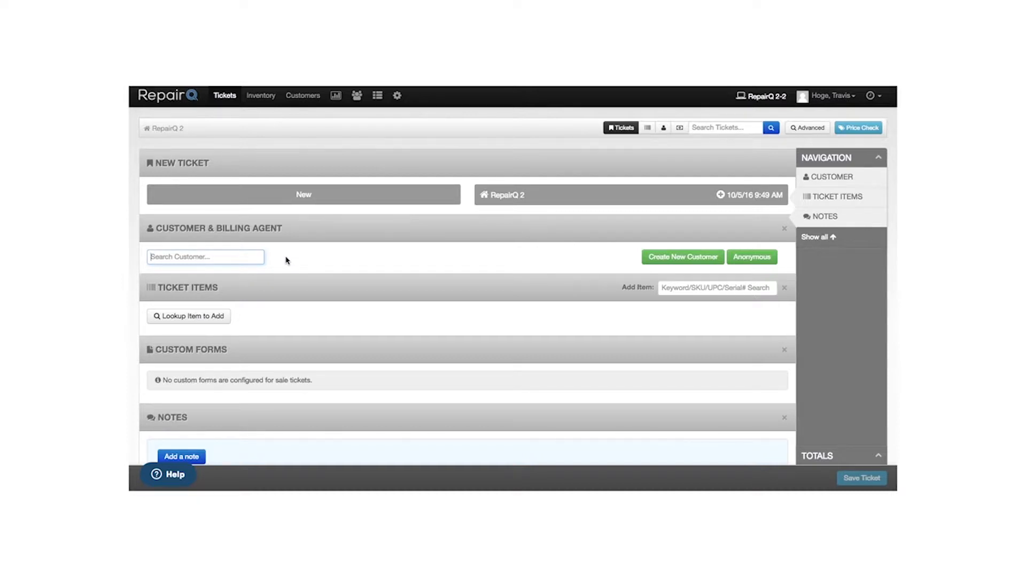
{"action": "type", "text": "hoge"}
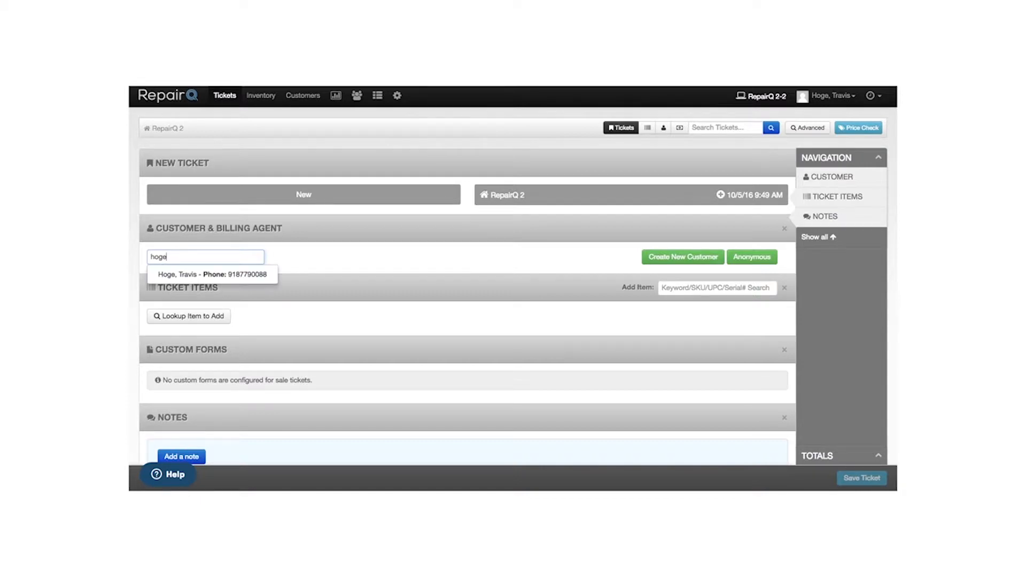
{"action": "key", "text": "BackSpace"}
{"action": "key", "text": "BackSpace"}
{"action": "key", "text": "BackSpace"}
{"action": "key", "text": "BackSpace"}
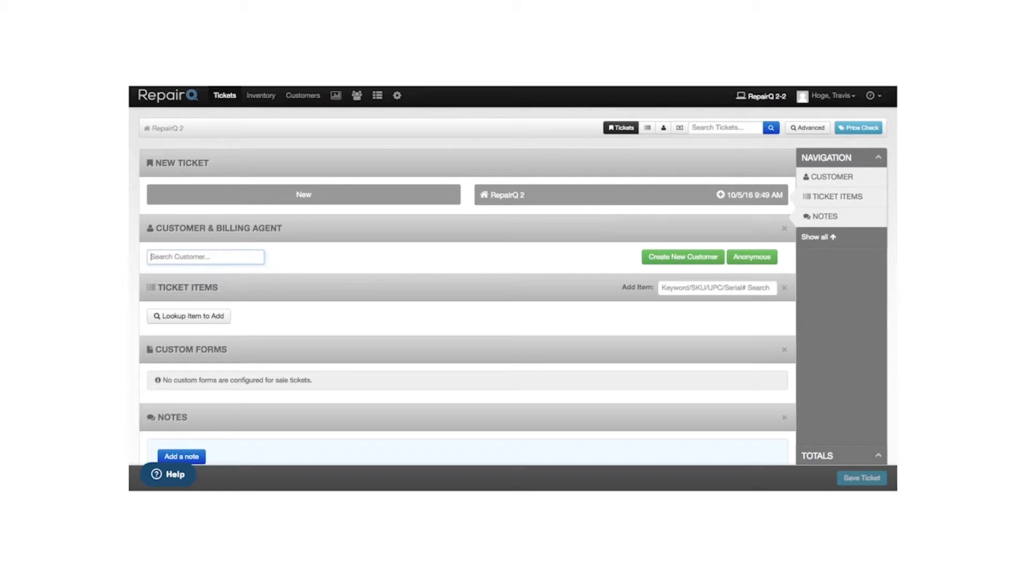
{"action": "type", "text": "779008"}
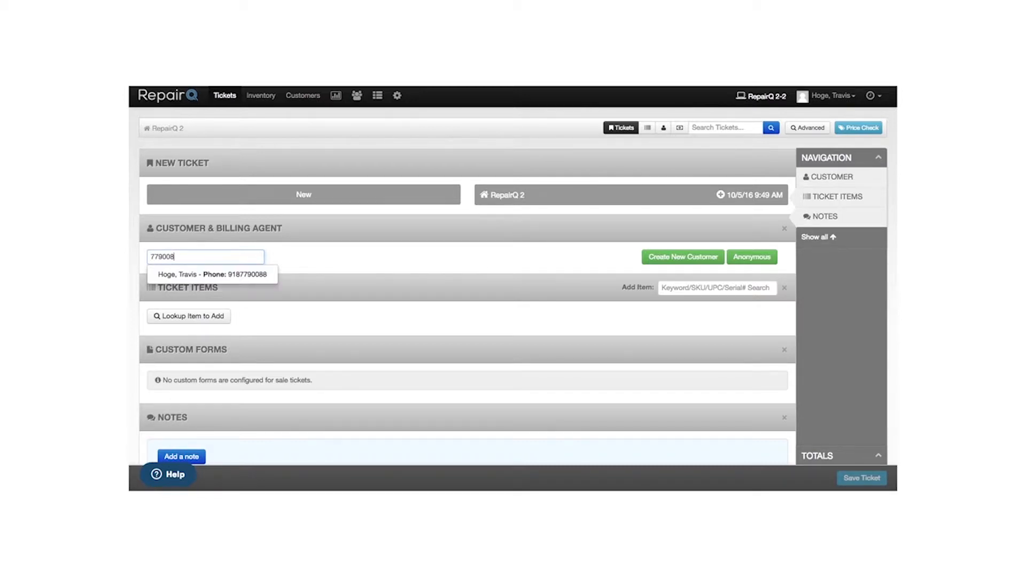
{"action": "key", "text": "BackSpace"}
{"action": "key", "text": "BackSpace"}
{"action": "key", "text": "BackSpace"}
{"action": "key", "text": "BackSpace"}
{"action": "key", "text": "BackSpace"}
{"action": "key", "text": "BackSpace"}
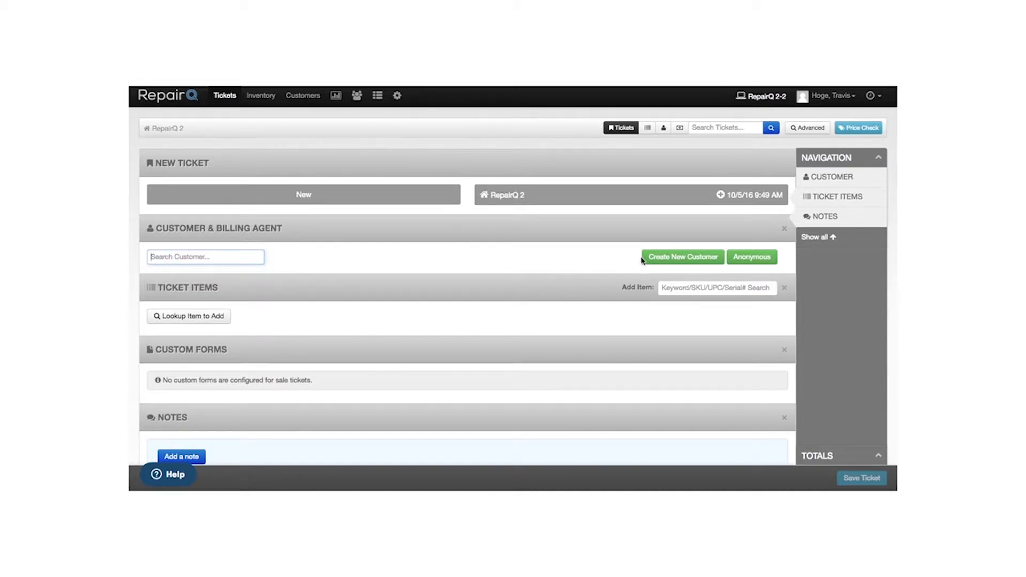
- Open the Create New Customer form and dismiss the calendar reminder and its window
{"action": "left_click", "coordinate": [689, 259]}
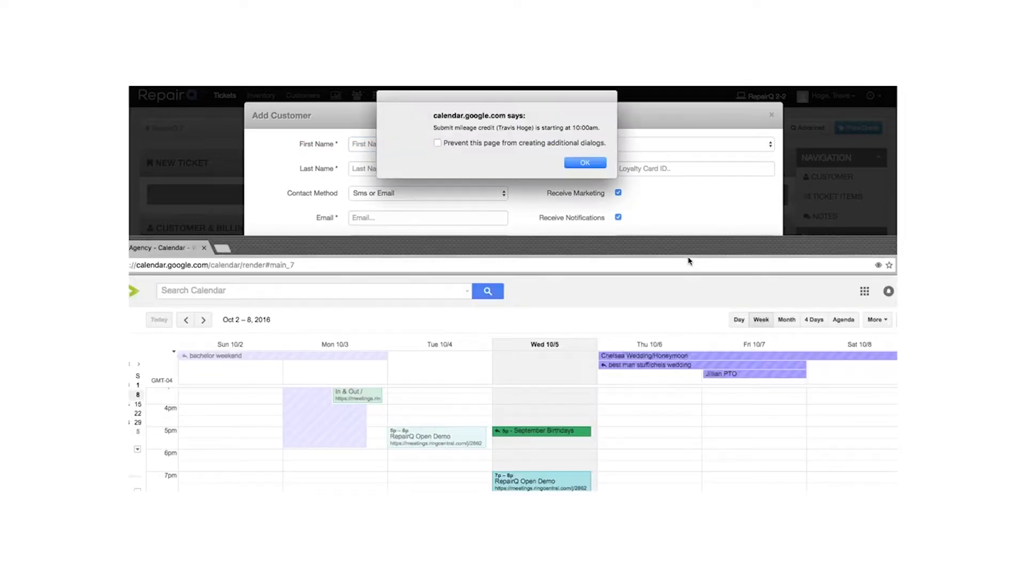
{"action": "left_click", "coordinate": [583, 163]}
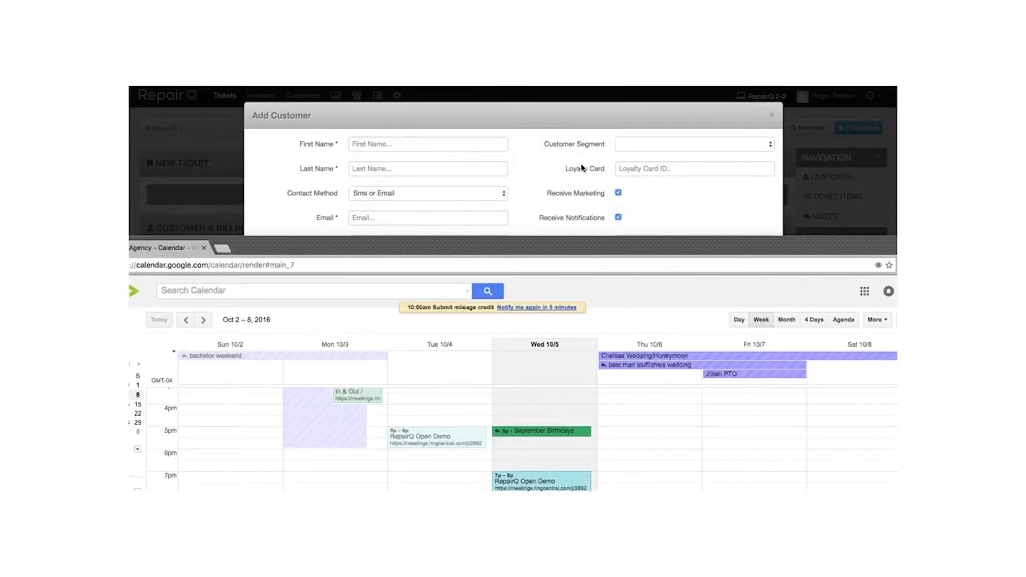
{"action": "left_click", "coordinate": [517, 231]}
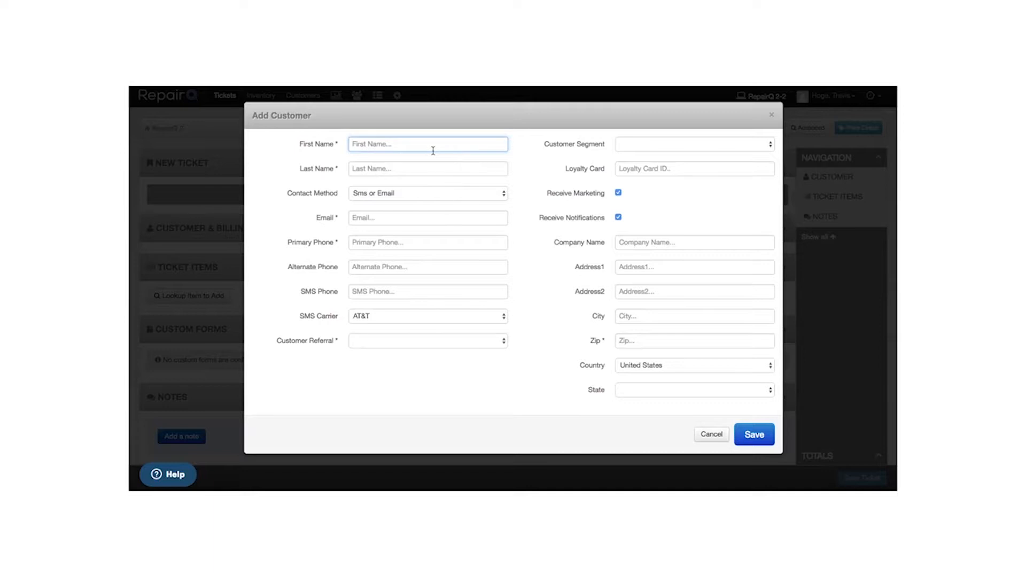
- Enter the customer's first and last name, keeping Sms or Email as contact method
{"action": "key", "text": "Tab"}
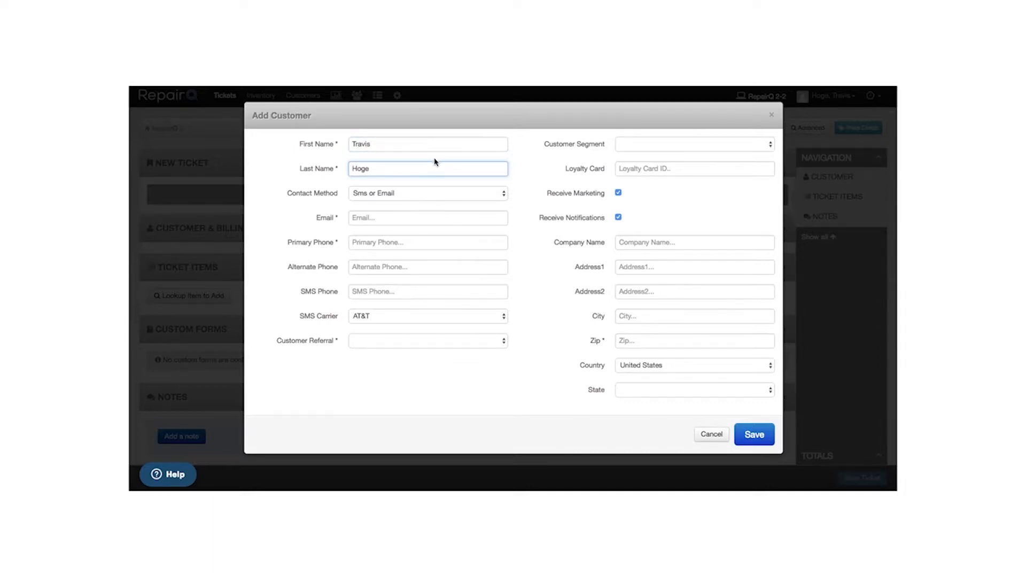
{"action": "left_click", "coordinate": [433, 194]}
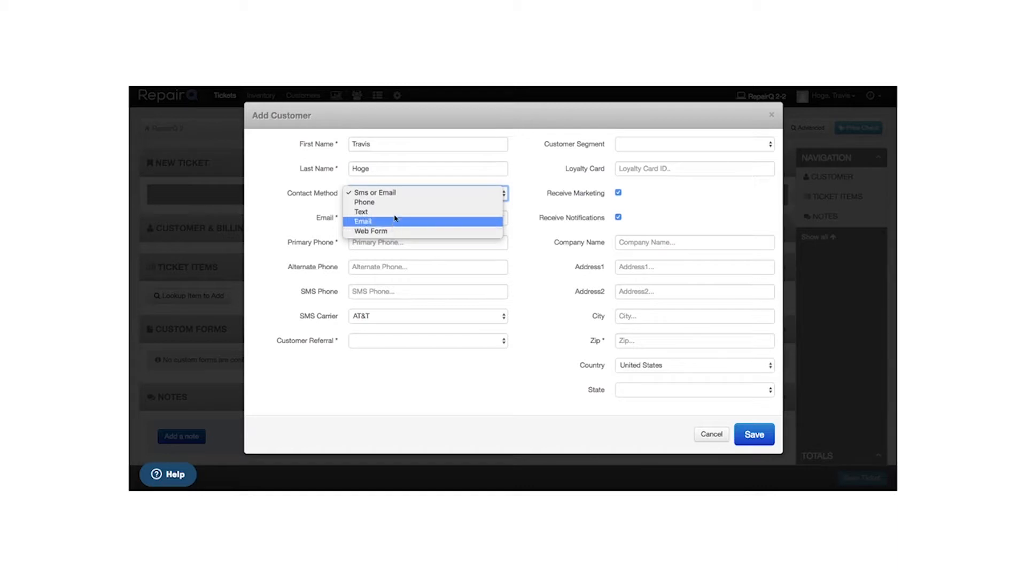
{"action": "left_click", "coordinate": [390, 193]}
- Fill in the customer's e-mail address and primary phone number
{"action": "left_click", "coordinate": [379, 217]}
{"action": "type", "text": "test@"}
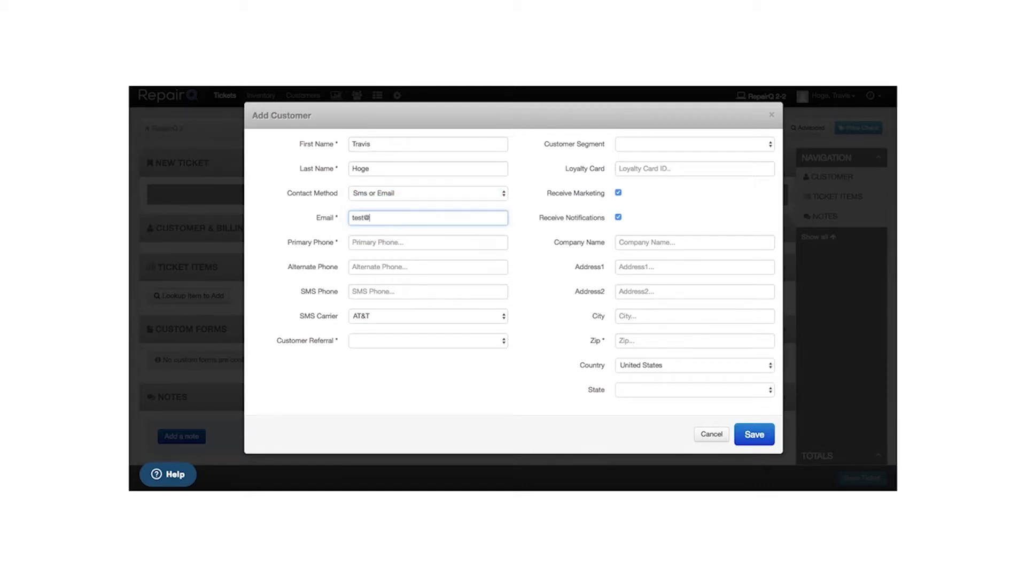
{"action": "type", "text": "testemail.com"}
{"action": "key", "text": "Tab"}
{"action": "type", "text": "9"}
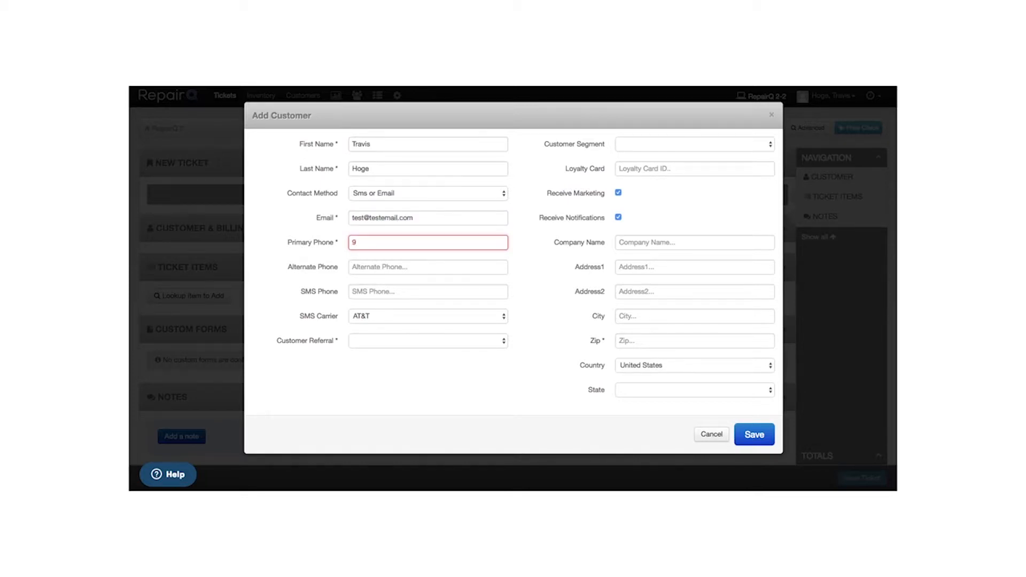
{"action": "type", "text": "333333333"}
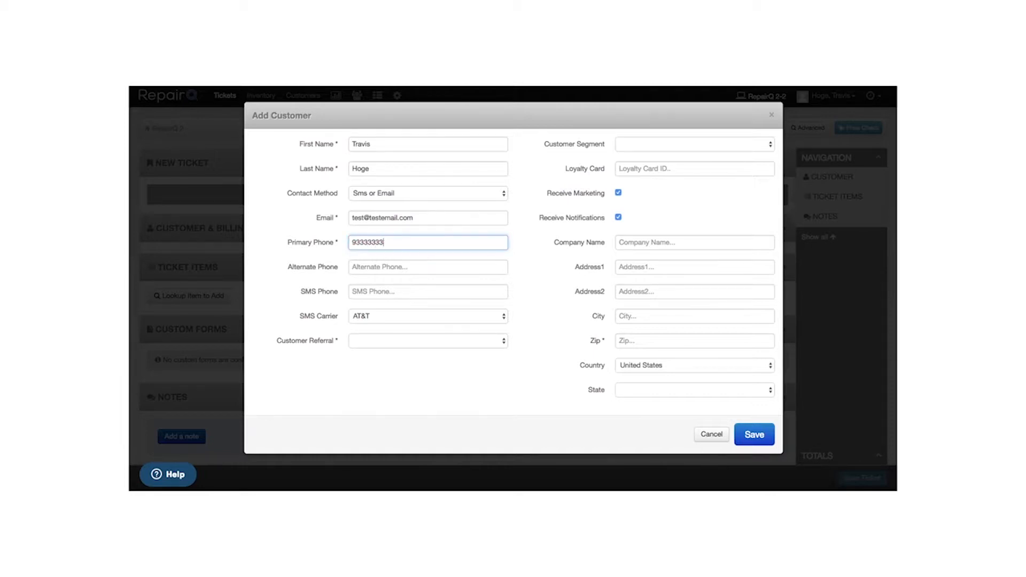
{"action": "left_click", "coordinate": [369, 265]}
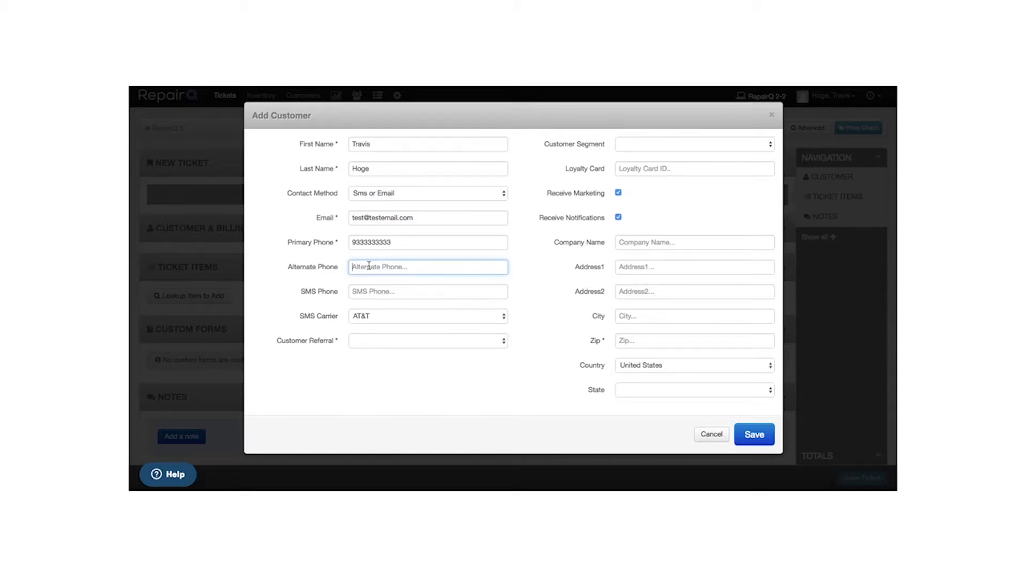
- Set the customer referral source to Walk-in and enter the customer's zip code
{"action": "left_click", "coordinate": [363, 293]}
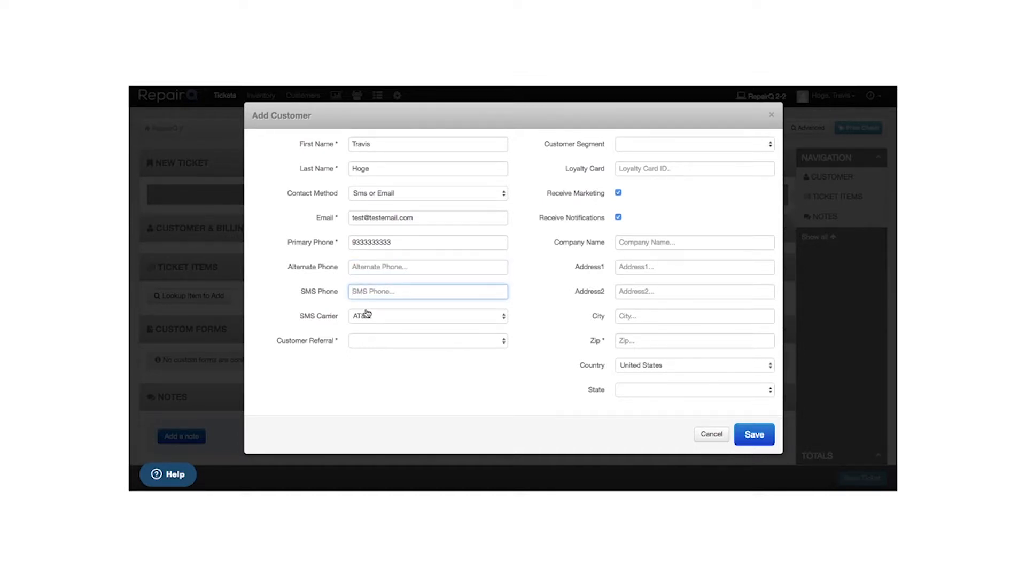
{"action": "left_click", "coordinate": [370, 344]}
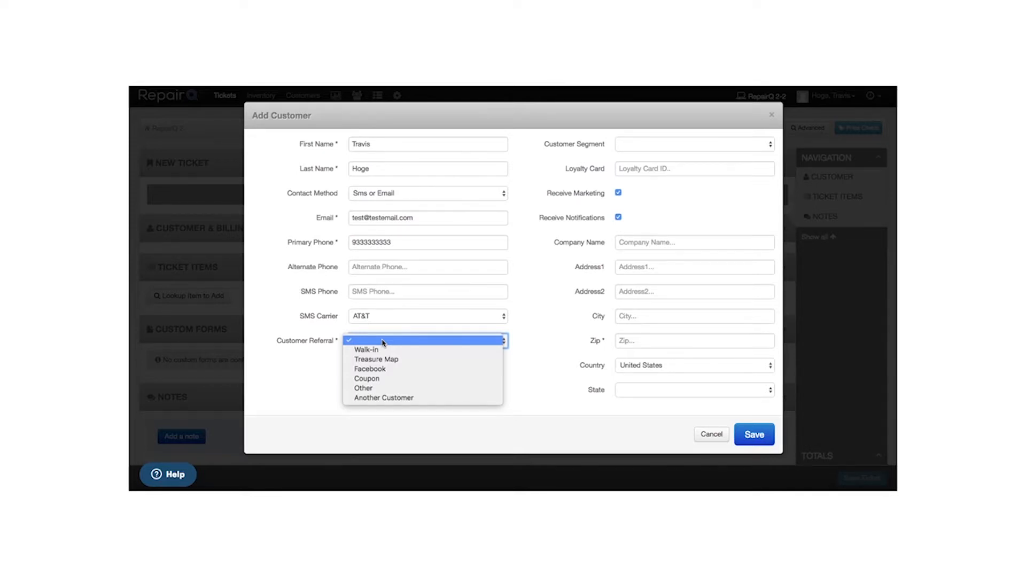
{"action": "left_click", "coordinate": [374, 353]}
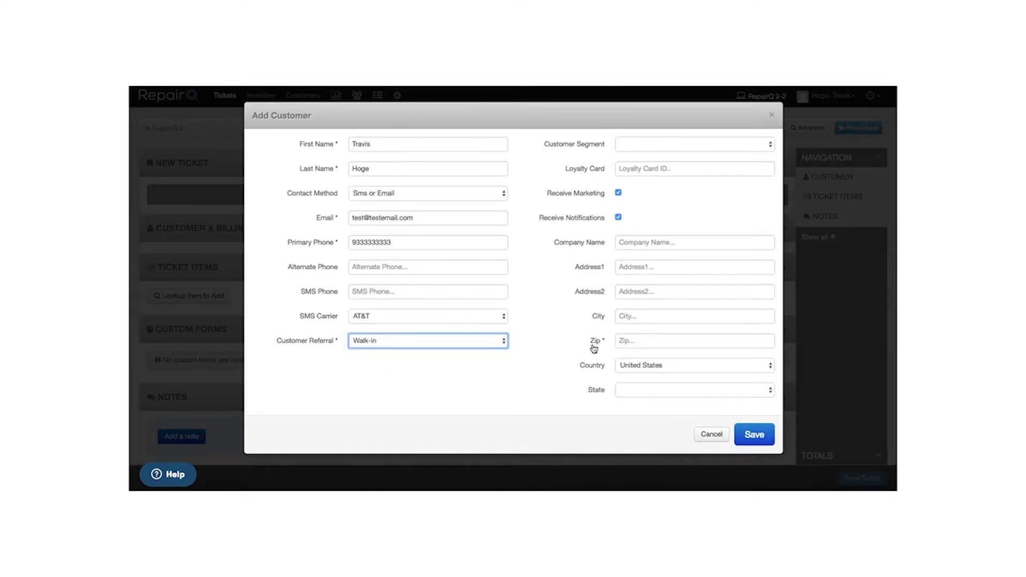
{"action": "left_click", "coordinate": [633, 341]}
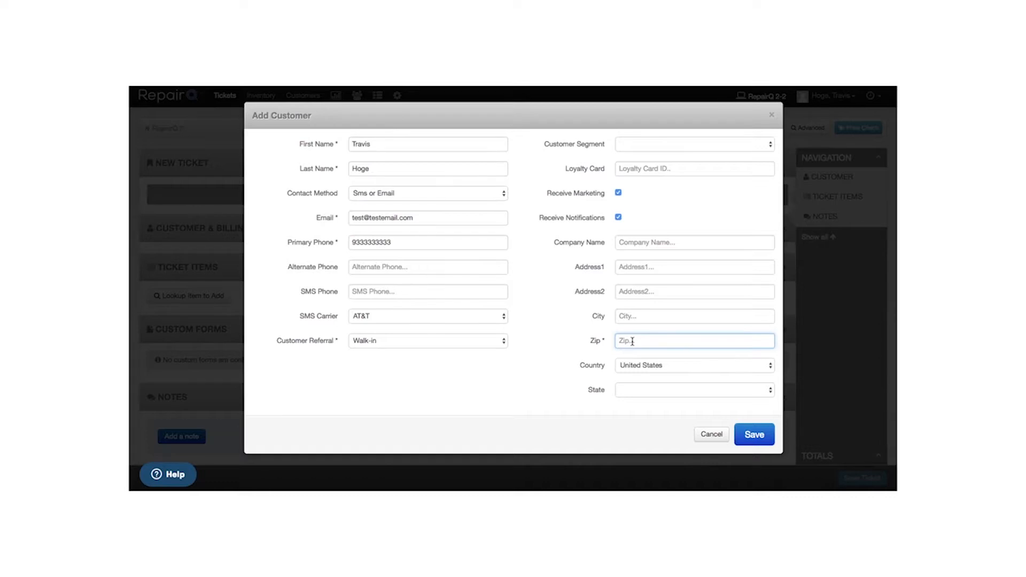
{"action": "type", "text": "23456"}
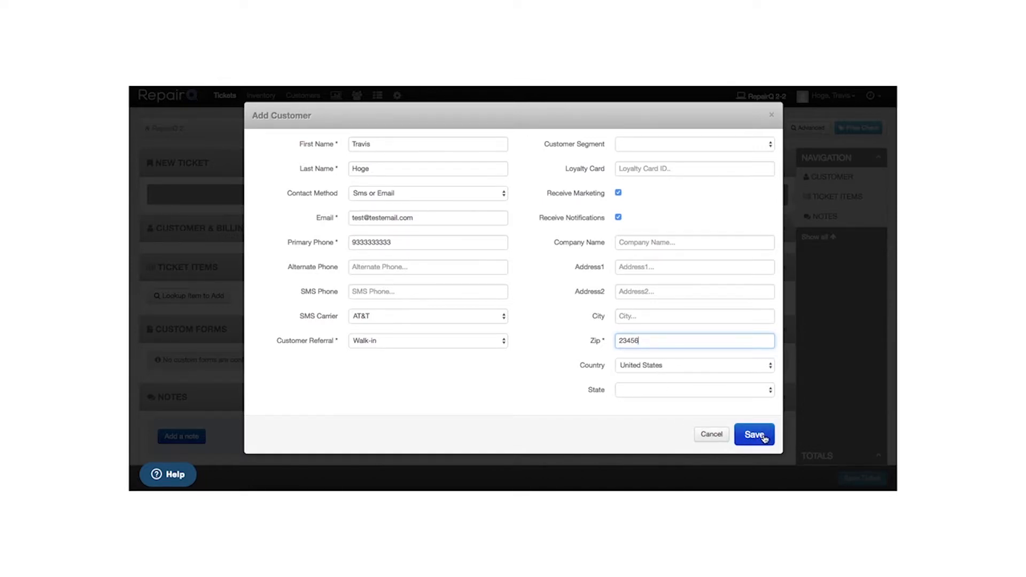
- Cancel the new-customer form and attach the existing customer record found by name search
{"action": "left_click", "coordinate": [712, 435]}
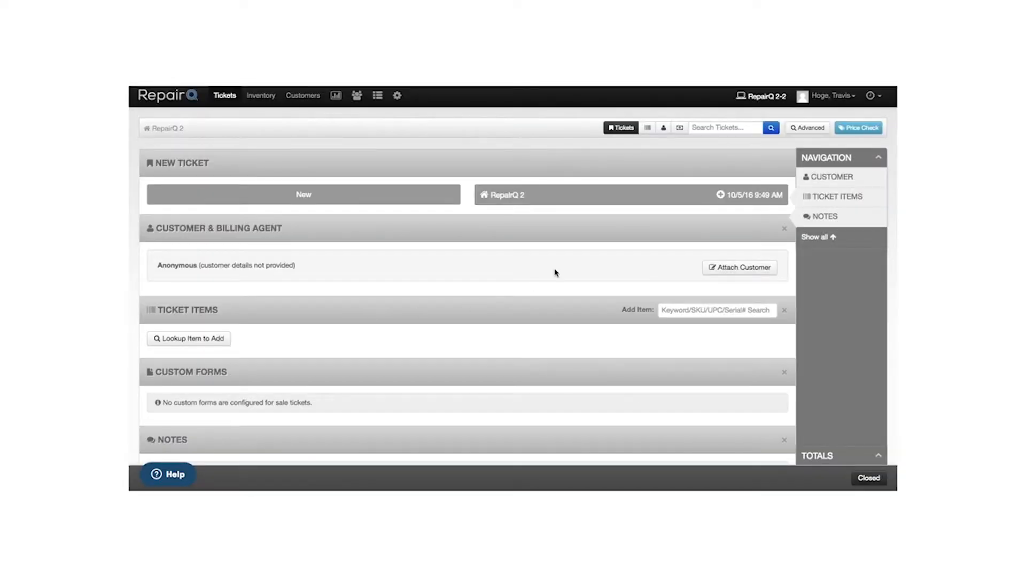
{"action": "left_click", "coordinate": [723, 273]}
{"action": "type", "text": "hoge tra"}
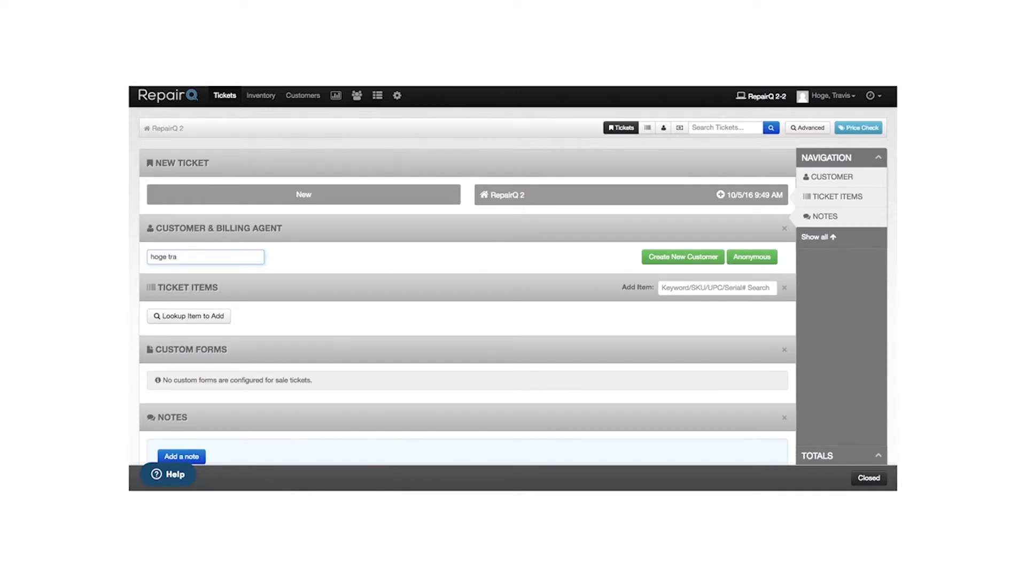
{"action": "left_click", "coordinate": [167, 274]}
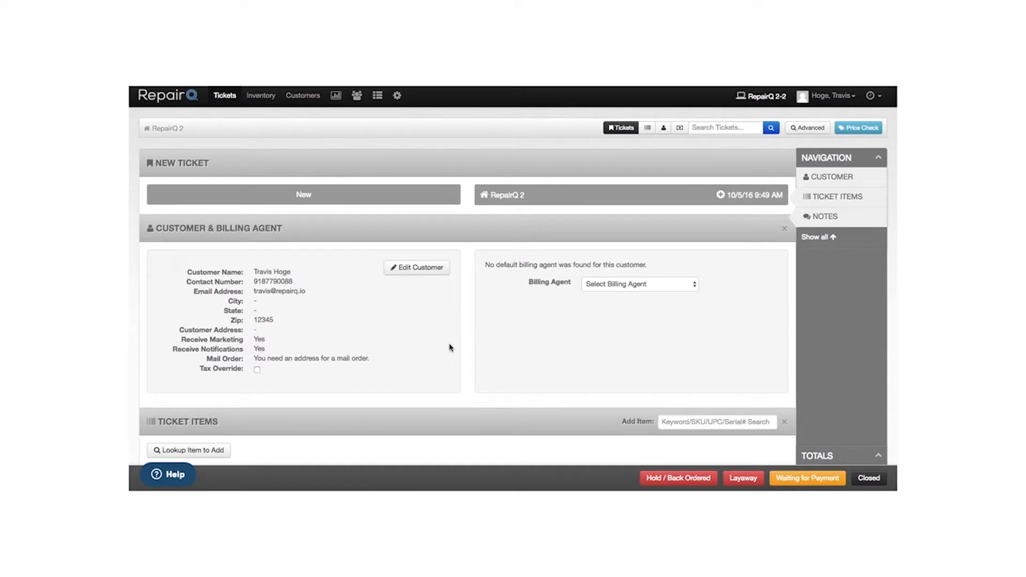
{"action": "left_click", "coordinate": [428, 271]}
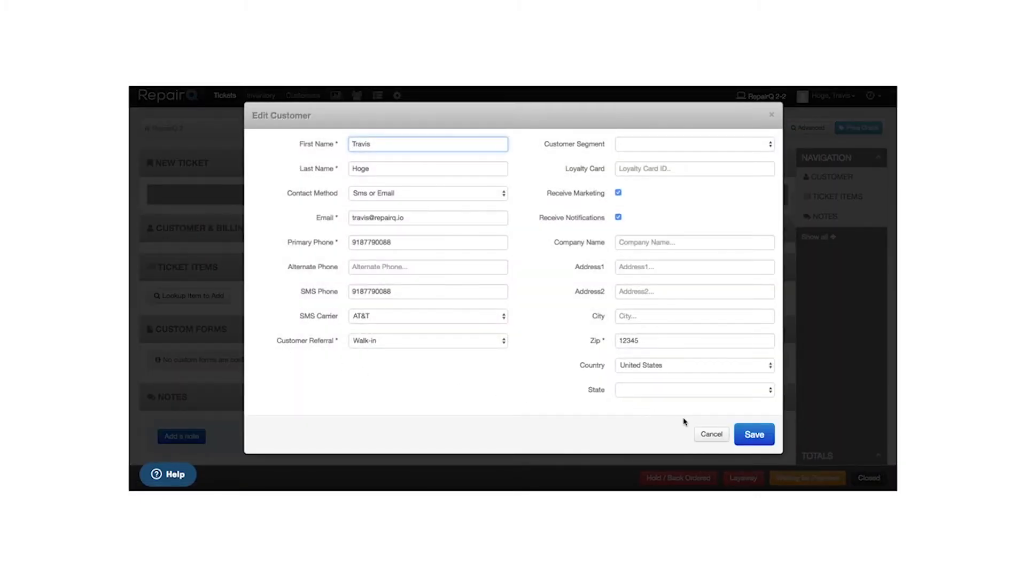
{"action": "left_click", "coordinate": [711, 434]}
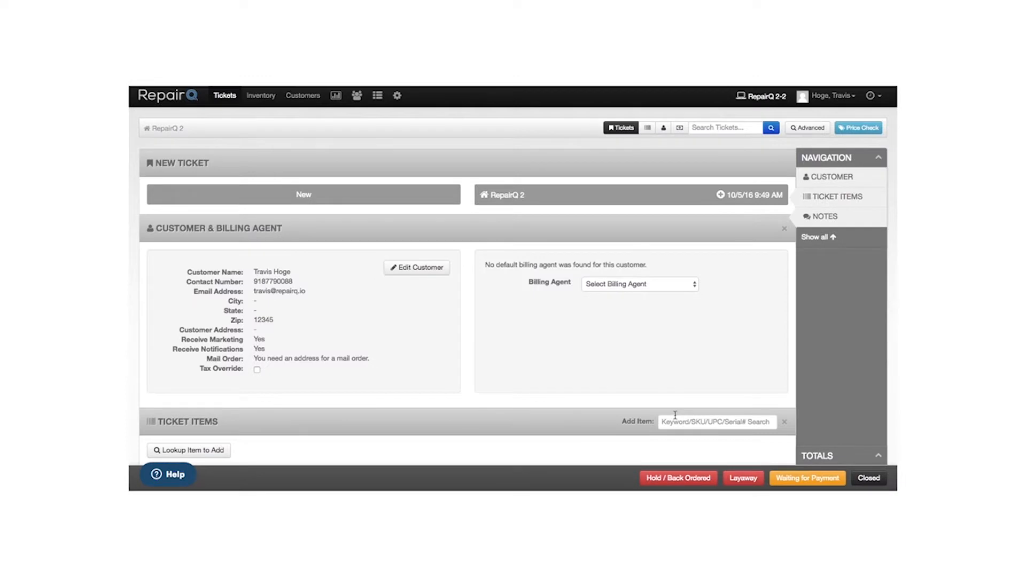
{"action": "scroll", "coordinate": [642, 380], "scroll_direction": "down", "scroll_amount": 1}
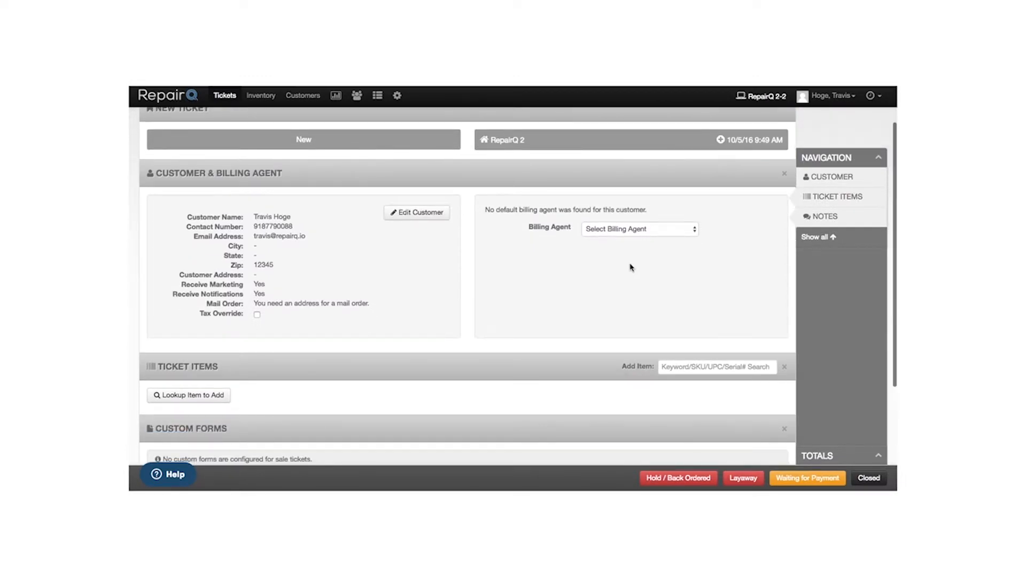
{"action": "left_click", "coordinate": [639, 233]}
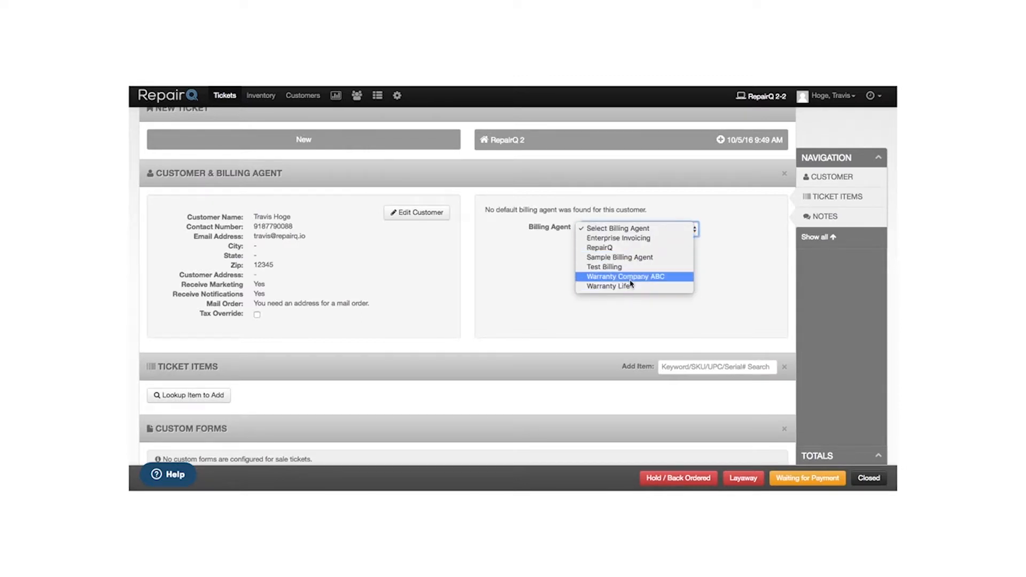
{"action": "left_click", "coordinate": [630, 229]}
{"action": "scroll", "coordinate": [650, 304], "scroll_direction": "down", "scroll_amount": 3}
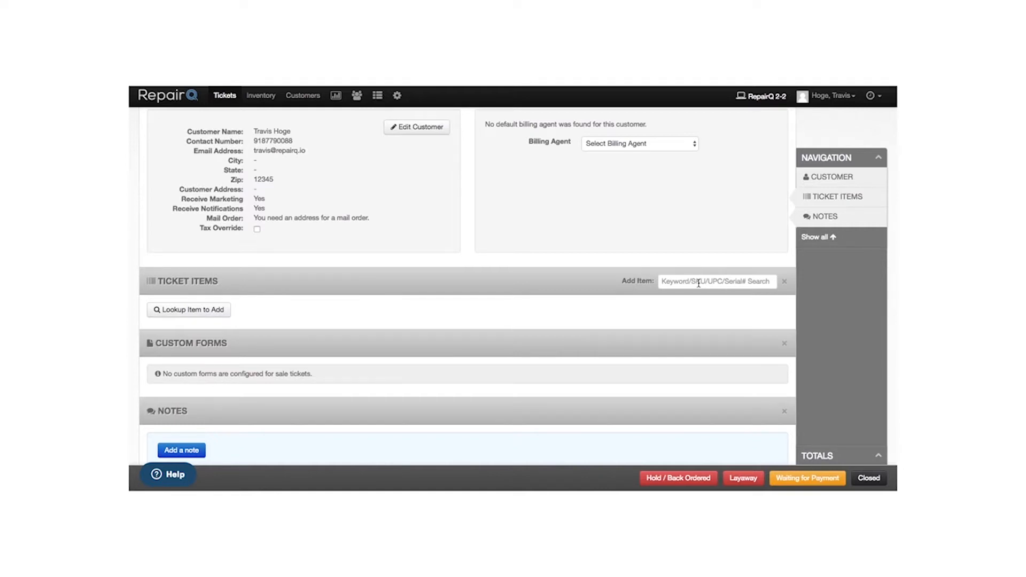
{"action": "left_click", "coordinate": [699, 283]}
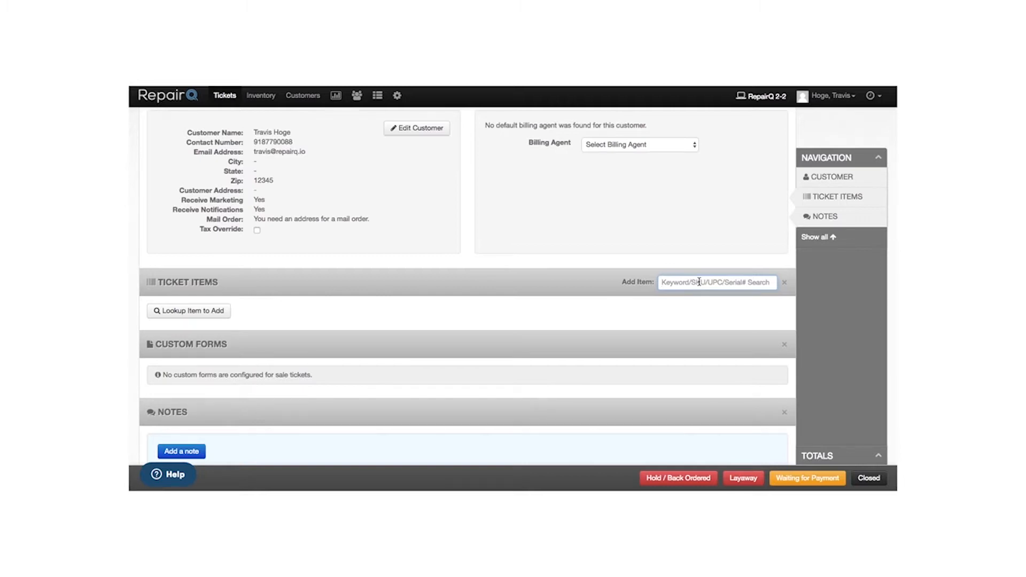
- Add the iPhone 6 16 GB Space Gray by serial and the $49.99 Otterbox Defender via SKU MDAC0848
{"action": "type", "text": "359000111111102"}
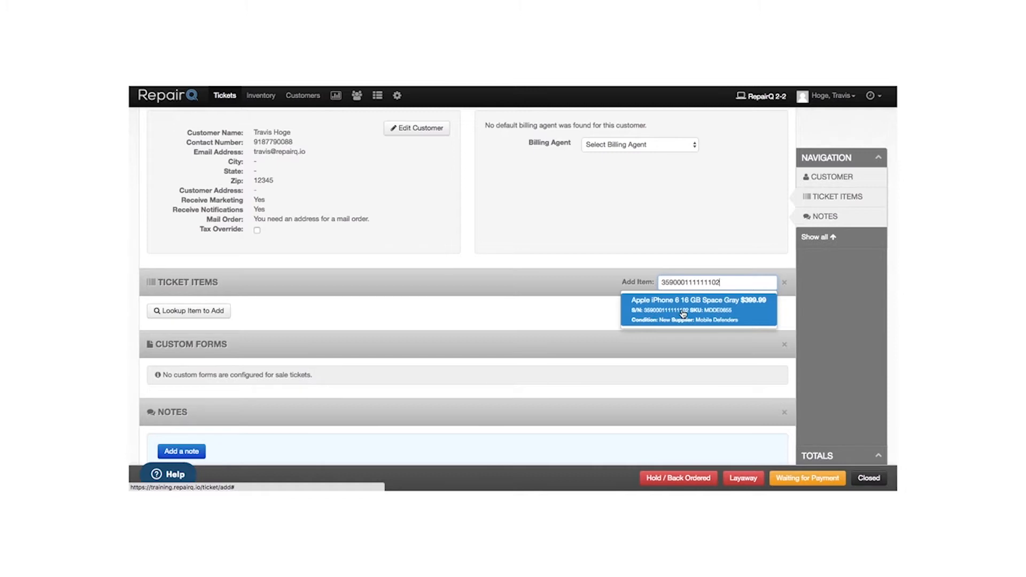
{"action": "left_click", "coordinate": [713, 308]}
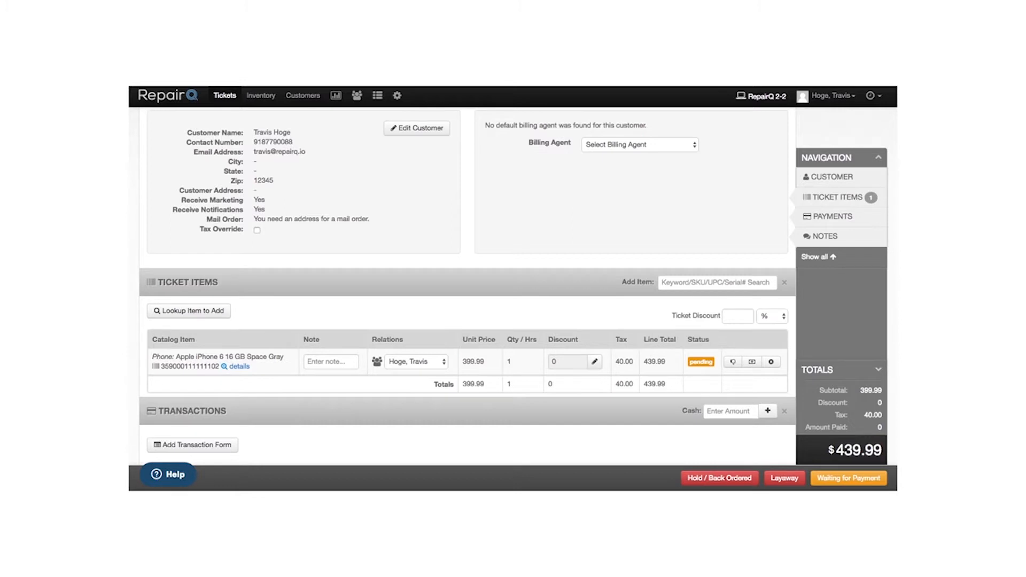
{"action": "left_click", "coordinate": [691, 283]}
{"action": "type", "text": "MDAC0848"}
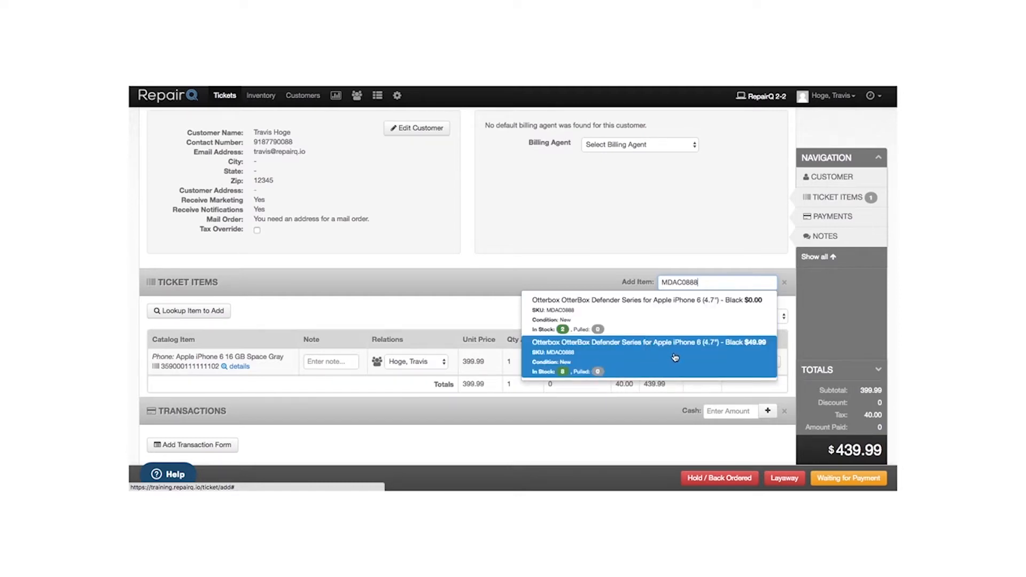
{"action": "left_click", "coordinate": [718, 356]}
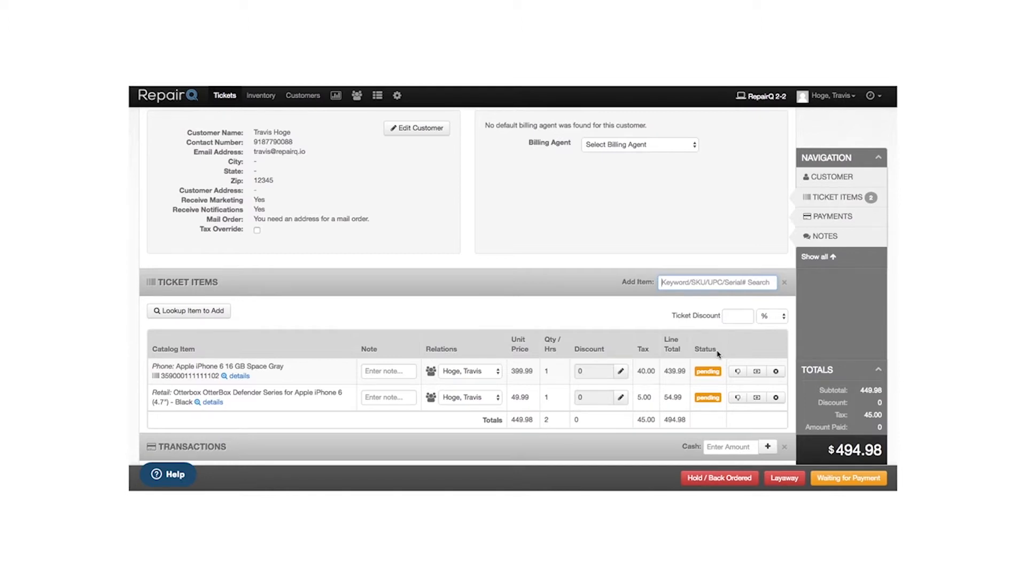
- Apply a 10% discount to the Otterbox case line
{"action": "left_click", "coordinate": [621, 398]}
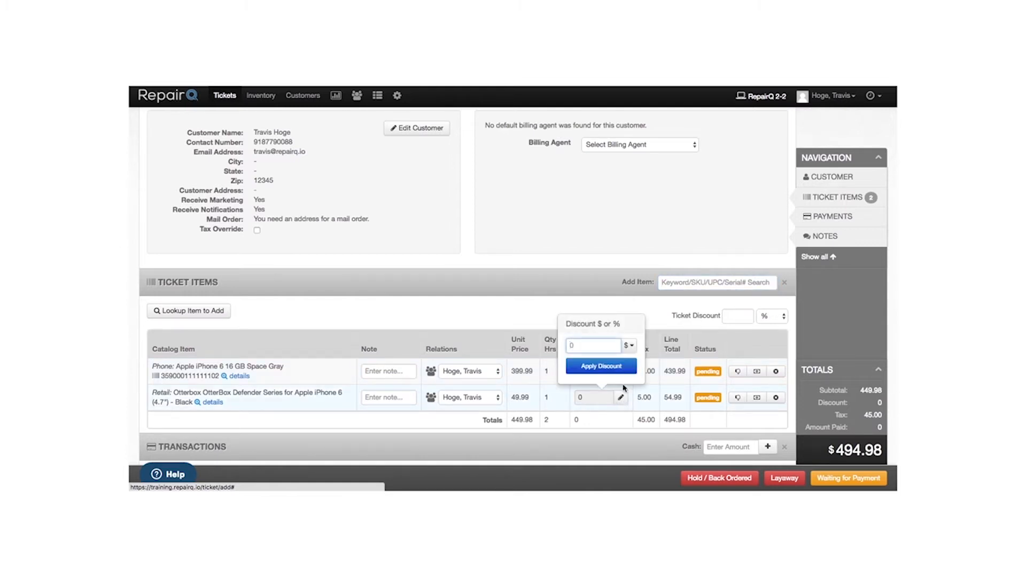
{"action": "left_click", "coordinate": [627, 347]}
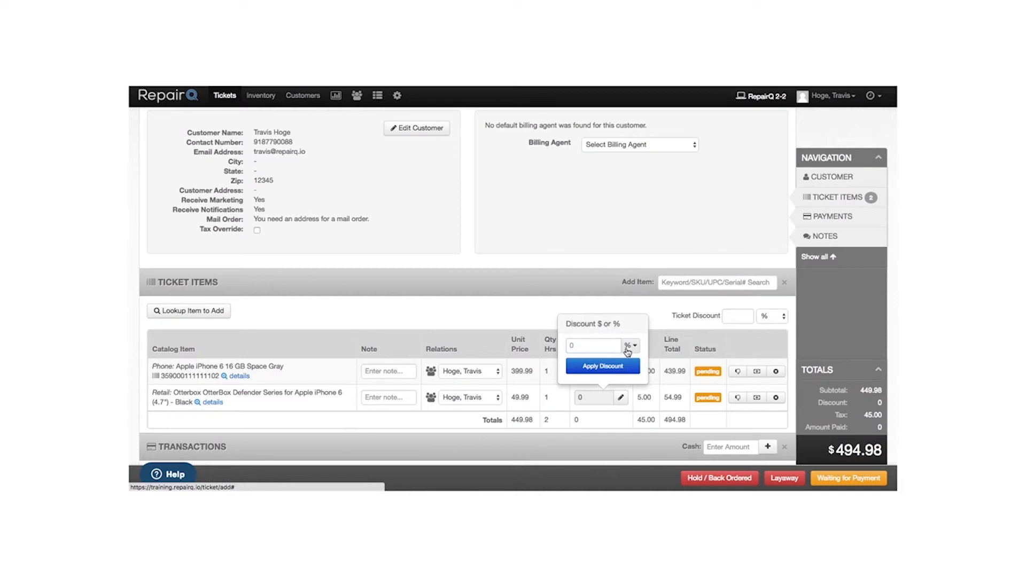
{"action": "left_click", "coordinate": [603, 347]}
{"action": "type", "text": "10"}
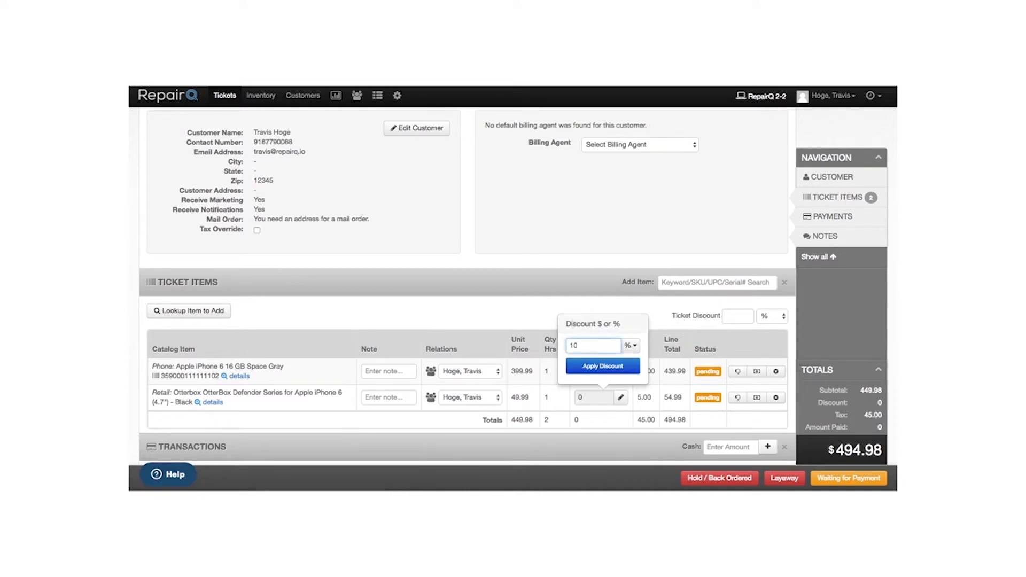
{"action": "left_click", "coordinate": [610, 366]}
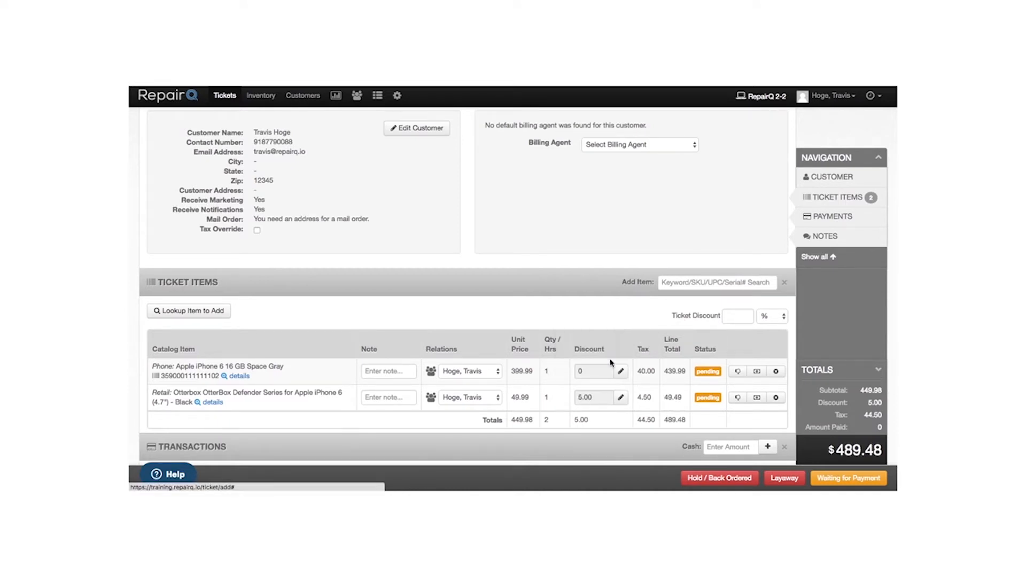
- Apply a 10% ticket discount, bringing the total to $445.48
{"action": "left_click", "coordinate": [737, 316]}
{"action": "type", "text": "10"}
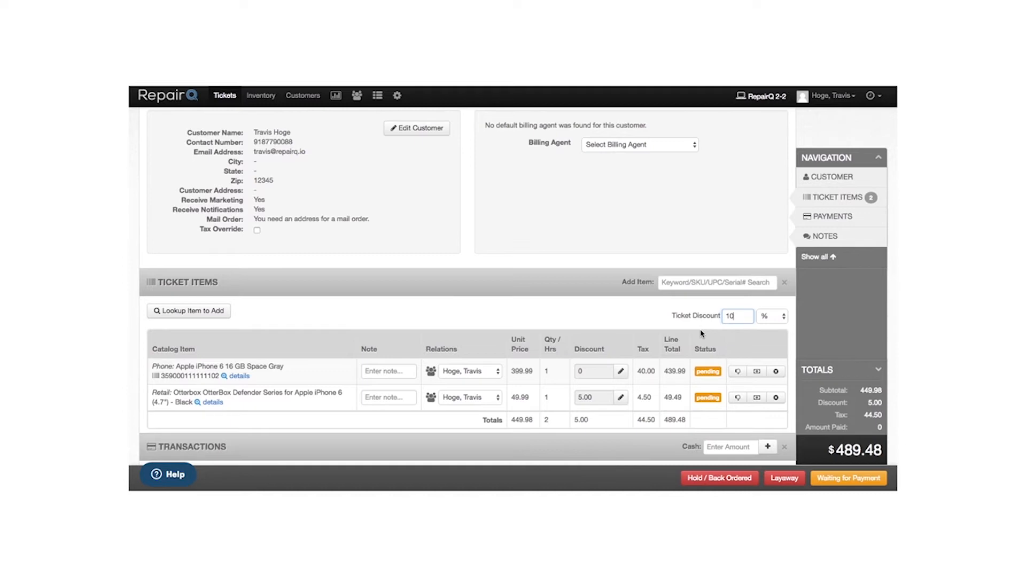
{"action": "left_click", "coordinate": [772, 318]}
{"action": "left_click", "coordinate": [771, 317]}
{"action": "scroll", "coordinate": [667, 434], "scroll_direction": "down", "scroll_amount": 1}
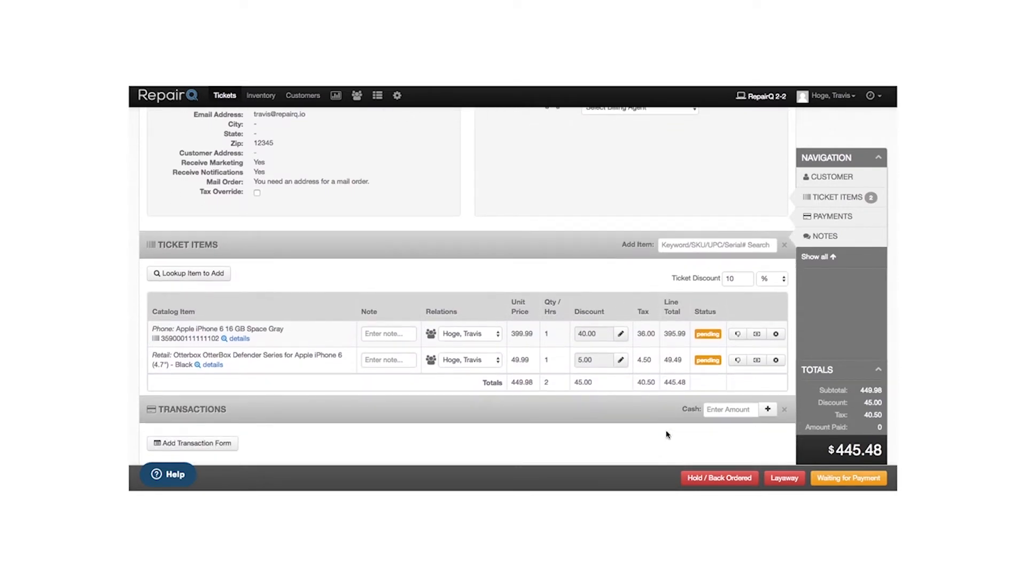
{"action": "scroll", "coordinate": [666, 434], "scroll_direction": "down", "scroll_amount": 2}
{"action": "scroll", "coordinate": [667, 435], "scroll_direction": "down", "scroll_amount": 3}
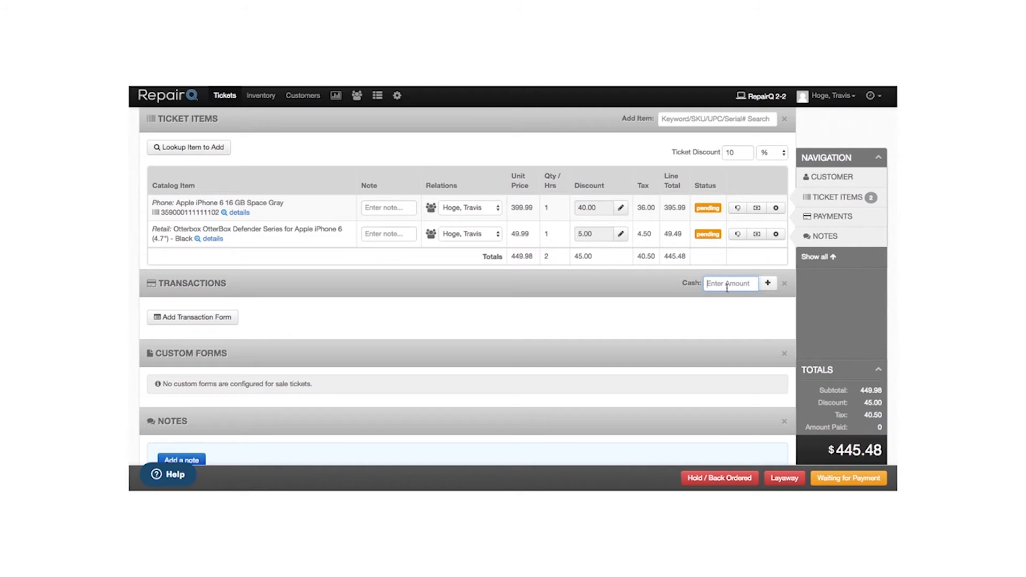
{"action": "type", "text": "450"}
{"action": "left_click", "coordinate": [768, 285]}
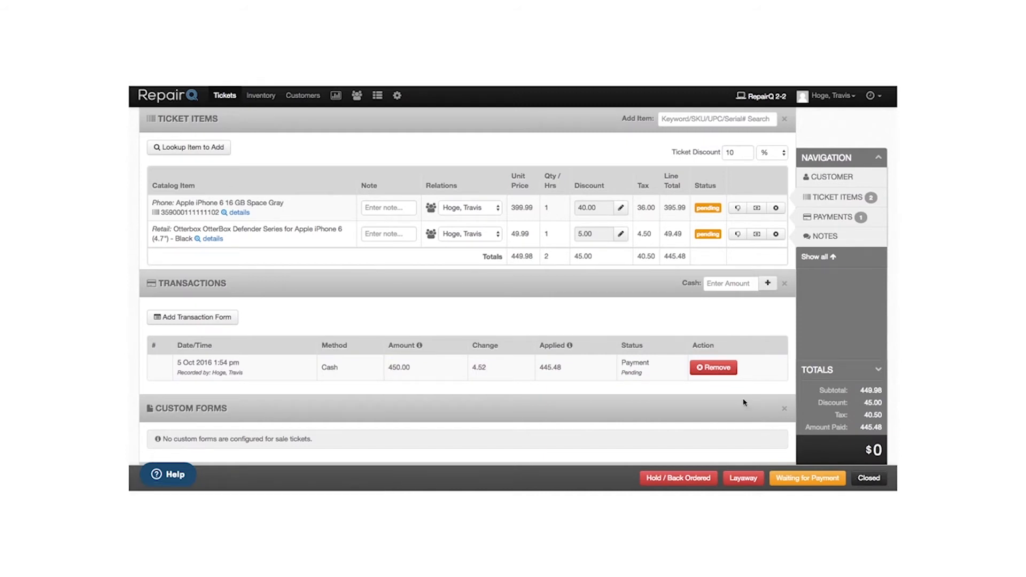
{"action": "left_click", "coordinate": [717, 370]}
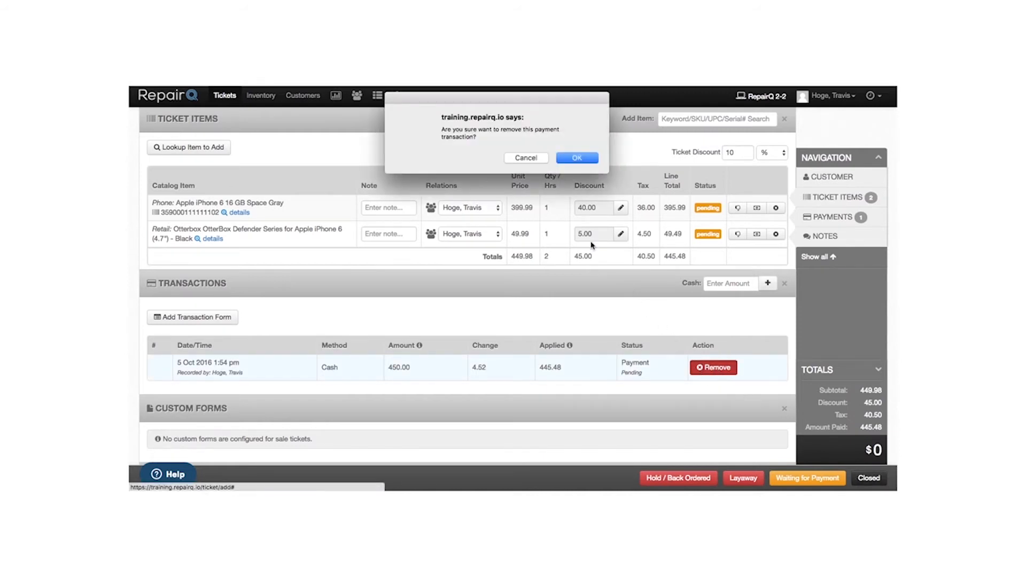
{"action": "left_click", "coordinate": [577, 159]}
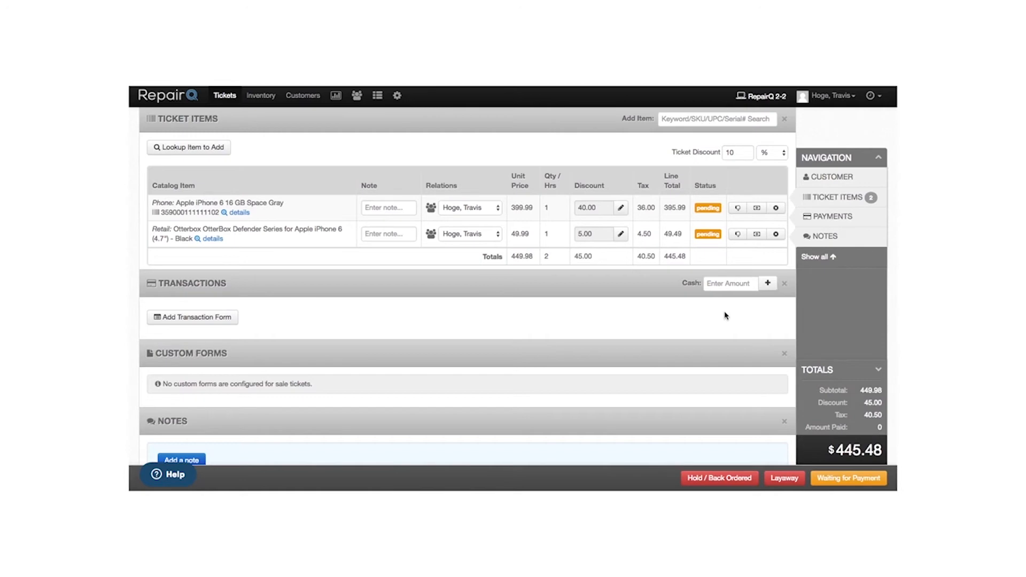
- Add a $200 Credit Card payment with a reference note, leaving $245.48 due
{"action": "left_click", "coordinate": [220, 319]}
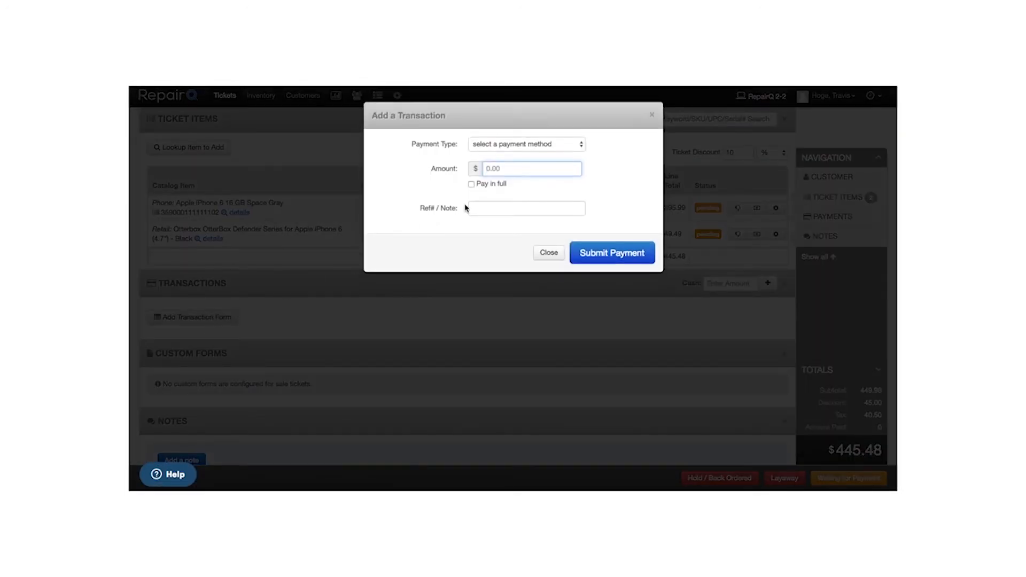
{"action": "left_click", "coordinate": [515, 149]}
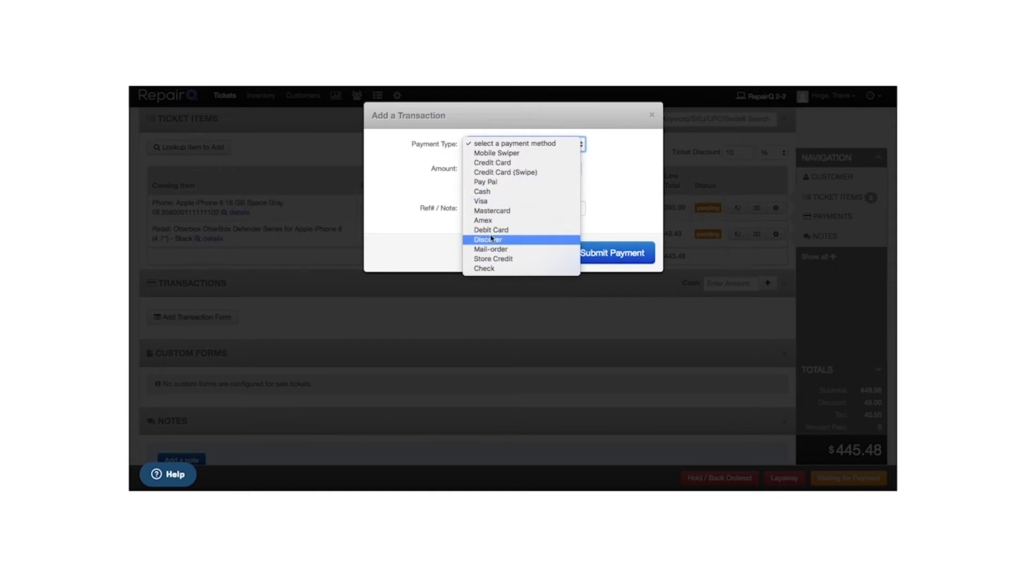
{"action": "left_click", "coordinate": [491, 163]}
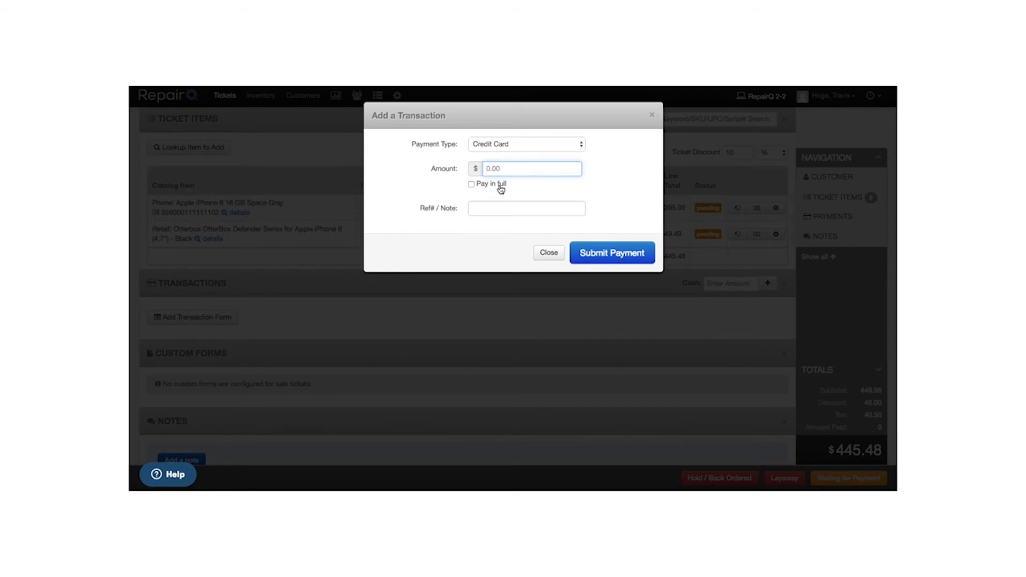
{"action": "left_click", "coordinate": [501, 188]}
{"action": "left_click", "coordinate": [500, 188]}
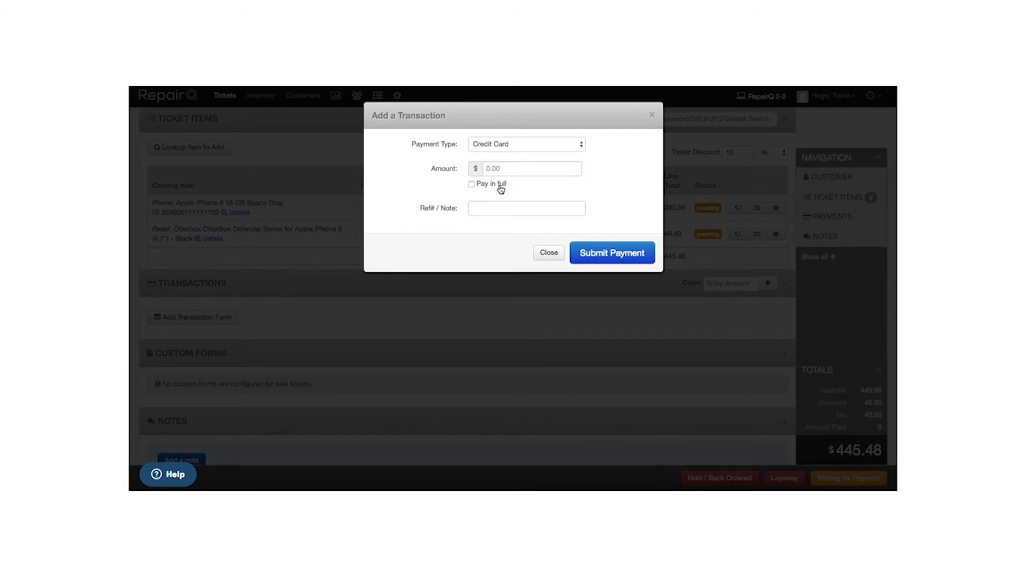
{"action": "left_click", "coordinate": [497, 170]}
{"action": "type", "text": "200"}
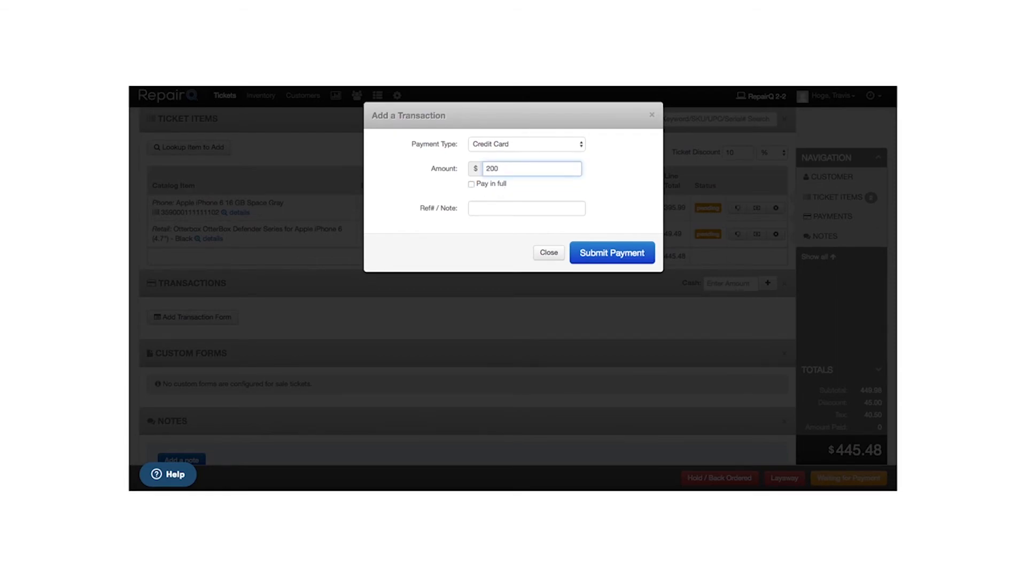
{"action": "left_click", "coordinate": [484, 210]}
{"action": "type", "text": "2342345 visa 4444"}
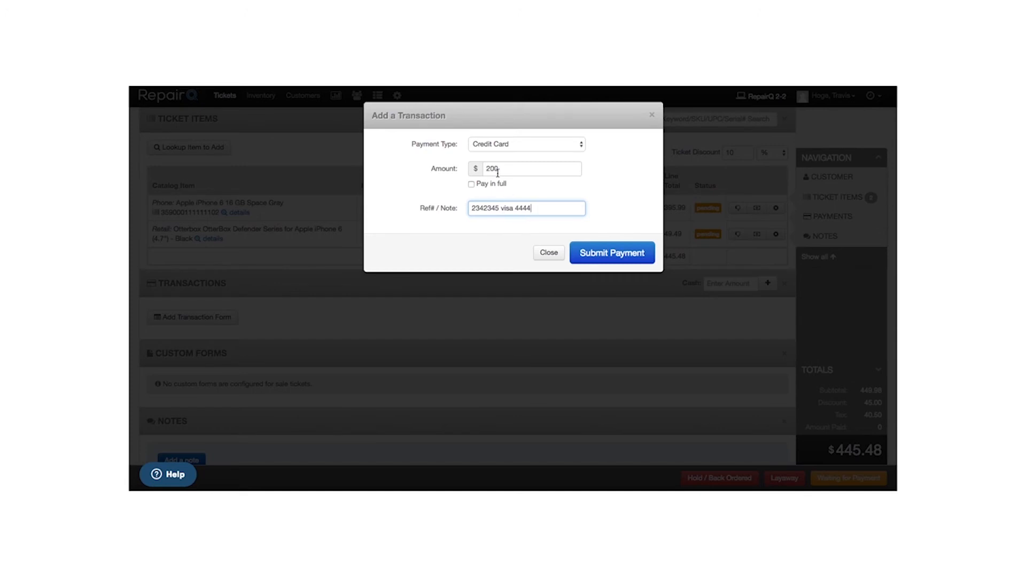
{"action": "left_click", "coordinate": [591, 253]}
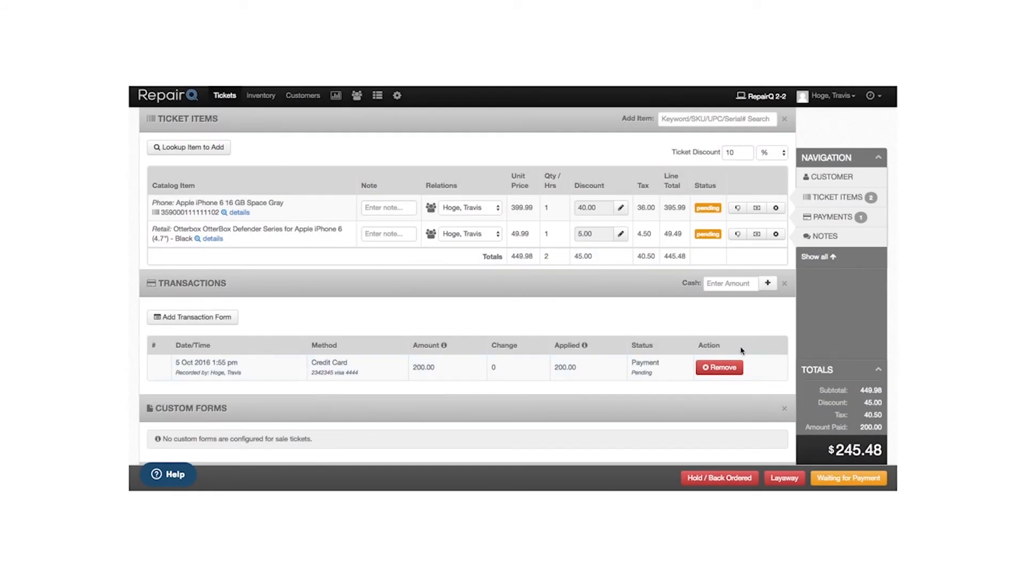
- Add a $250 cash payment, removing and re-adding it so 245.48 applies with 4.52 change
{"action": "left_click", "coordinate": [733, 288]}
{"action": "type", "text": "250"}
{"action": "left_click", "coordinate": [766, 288]}
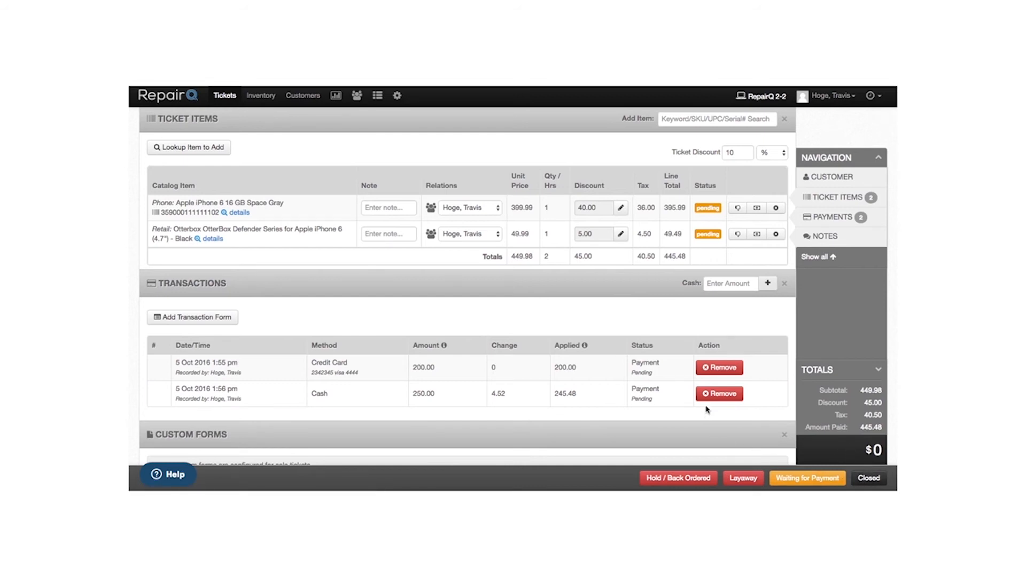
{"action": "left_click", "coordinate": [720, 393]}
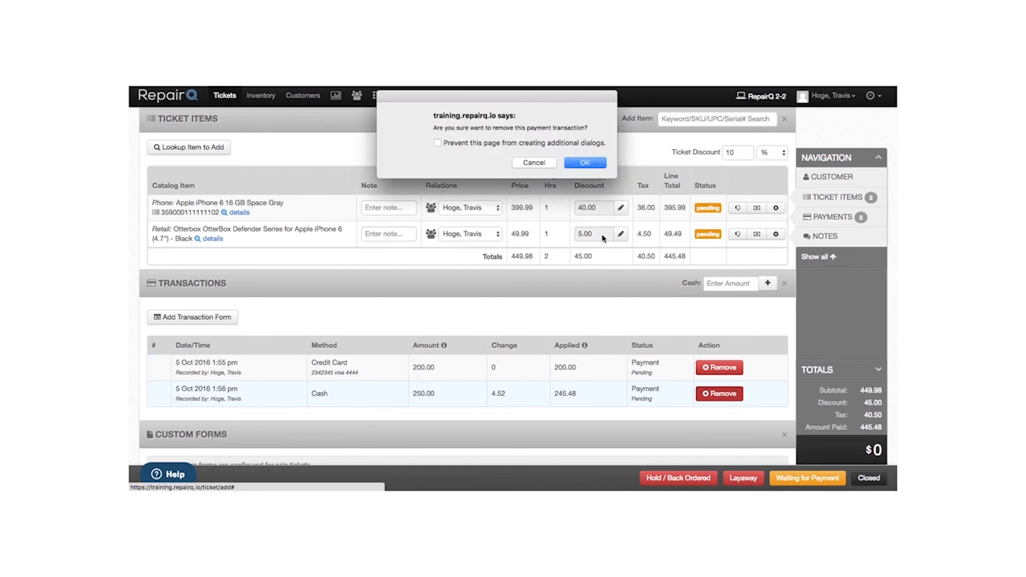
{"action": "left_click", "coordinate": [582, 163]}
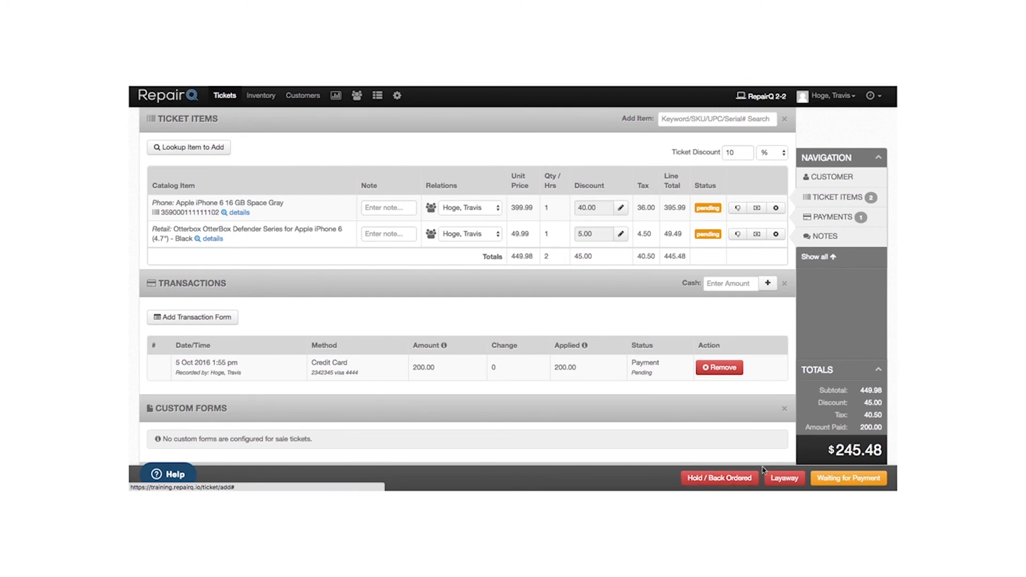
{"action": "left_click", "coordinate": [739, 282]}
{"action": "type", "text": "250"}
{"action": "left_click", "coordinate": [767, 283]}
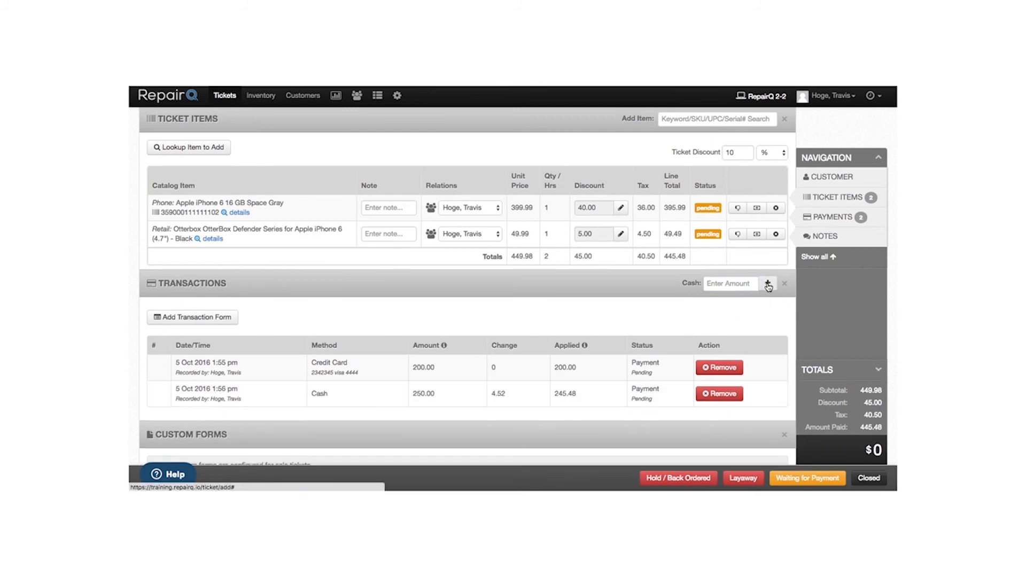
- Mark the fully paid sale ticket as Closed
{"action": "left_click", "coordinate": [867, 478]}
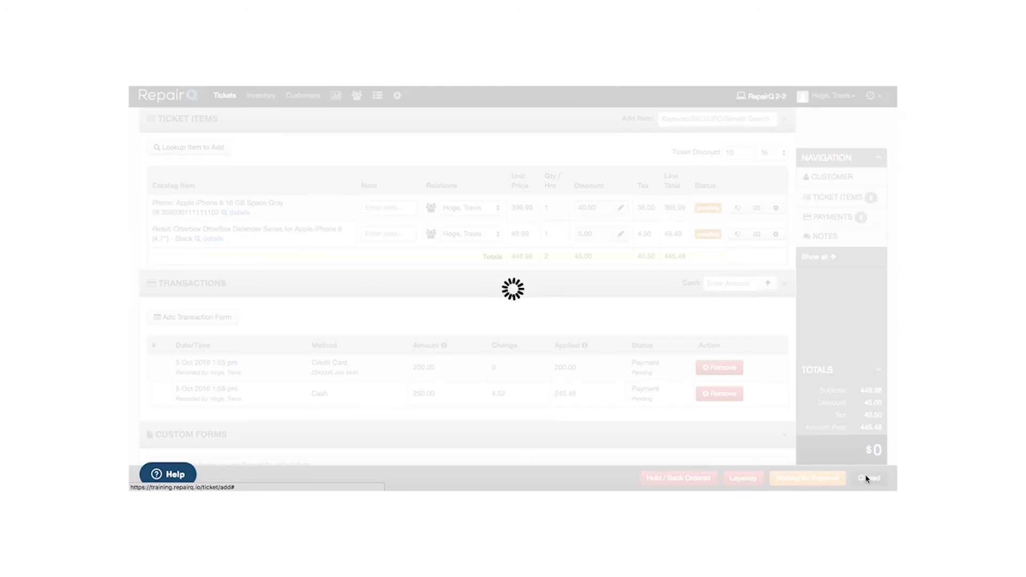